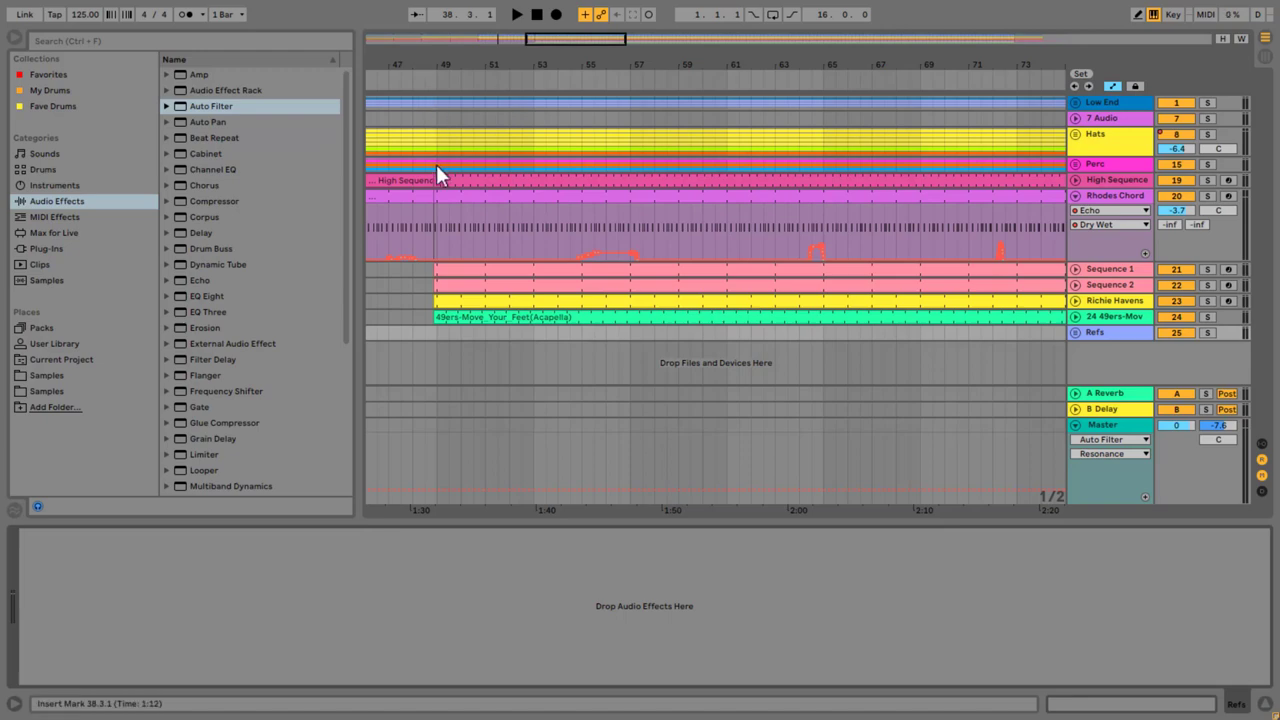
Step: Record a rising Reverb Dry/Wet automation pass on Rhodes Chord from bar 49, then zoom in on it
{"action": "left_click", "coordinate": [438, 226]}
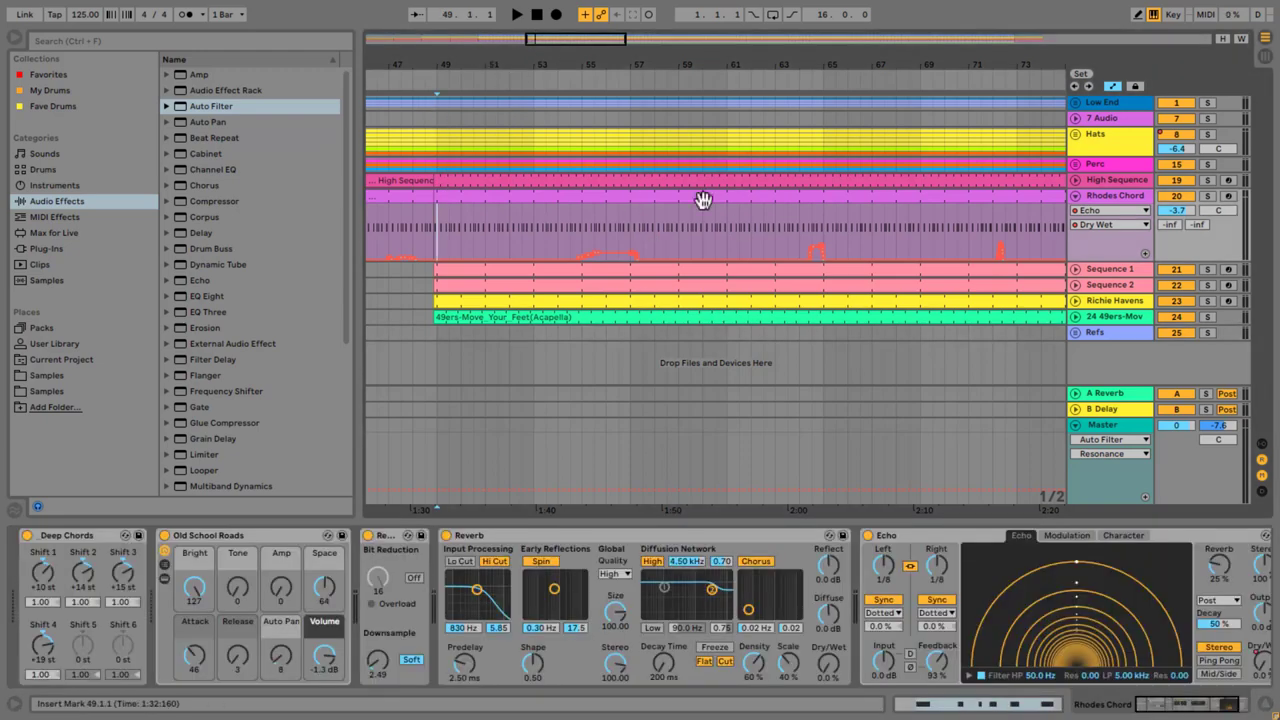
{"action": "left_click", "coordinate": [556, 16]}
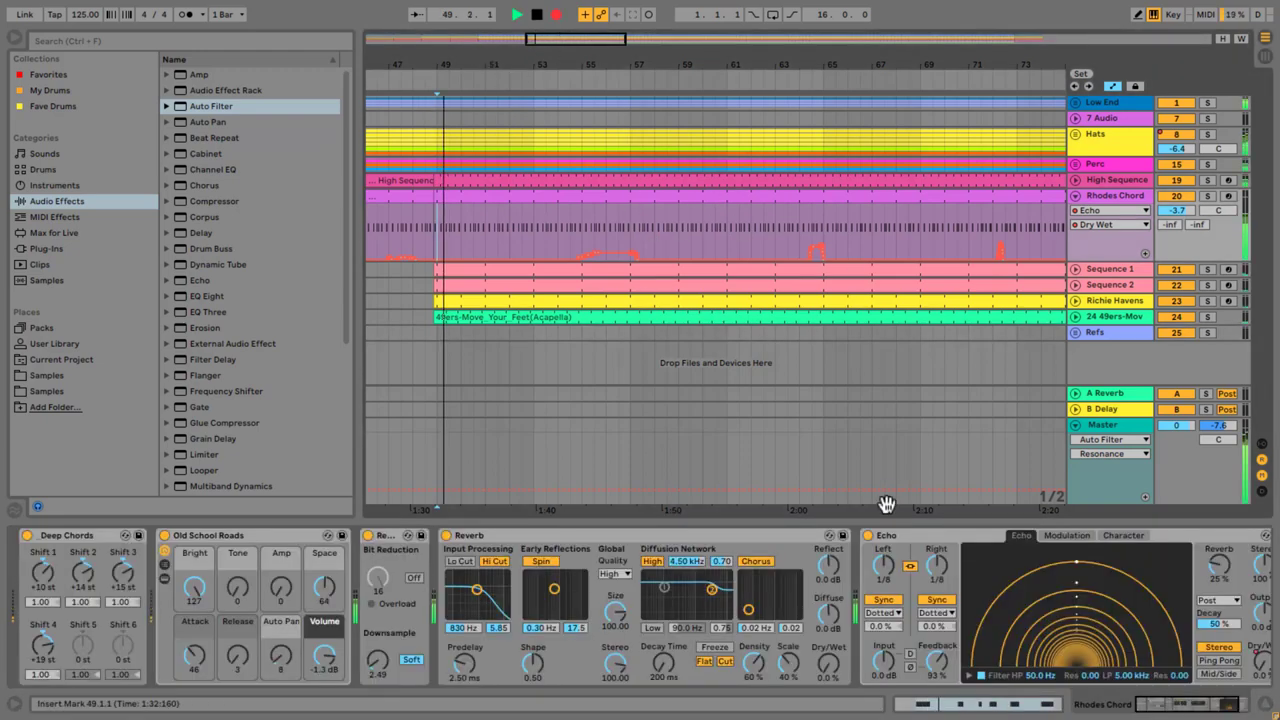
{"action": "mouse_move", "coordinate": [828, 668]}
{"action": "left_mouse_down"}
{"action": "mouse_move", "coordinate": [827, 618]}
{"action": "mouse_move", "coordinate": [836, 648]}
{"action": "left_mouse_up"}
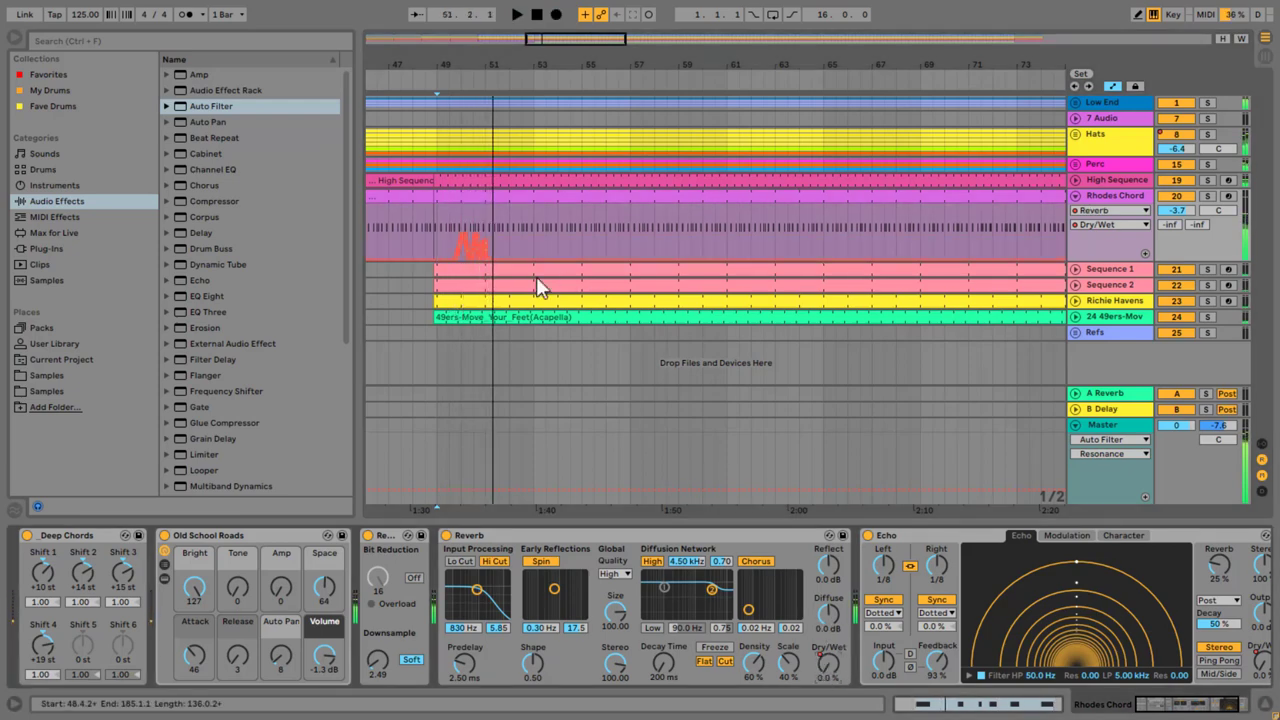
{"action": "key", "text": "space"}
{"action": "left_click_drag", "start_coordinate": [468, 63], "coordinate": [437, 286]}
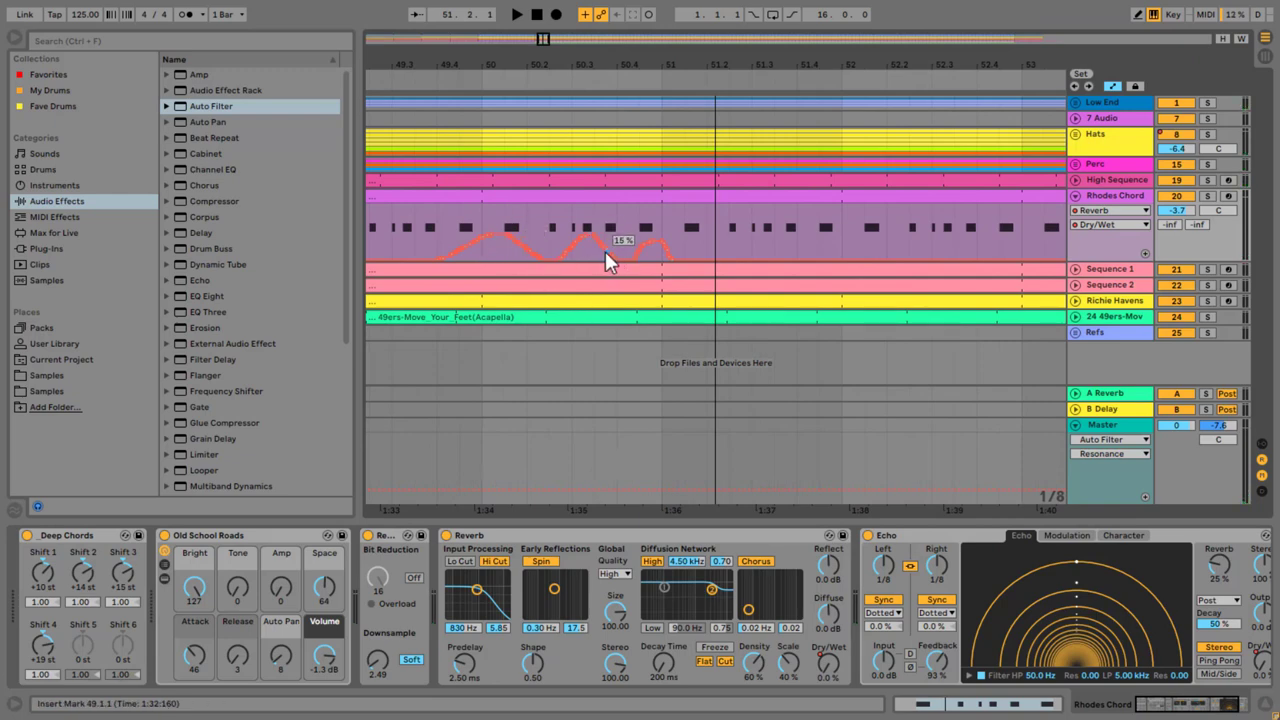
{"action": "left_click", "coordinate": [470, 246]}
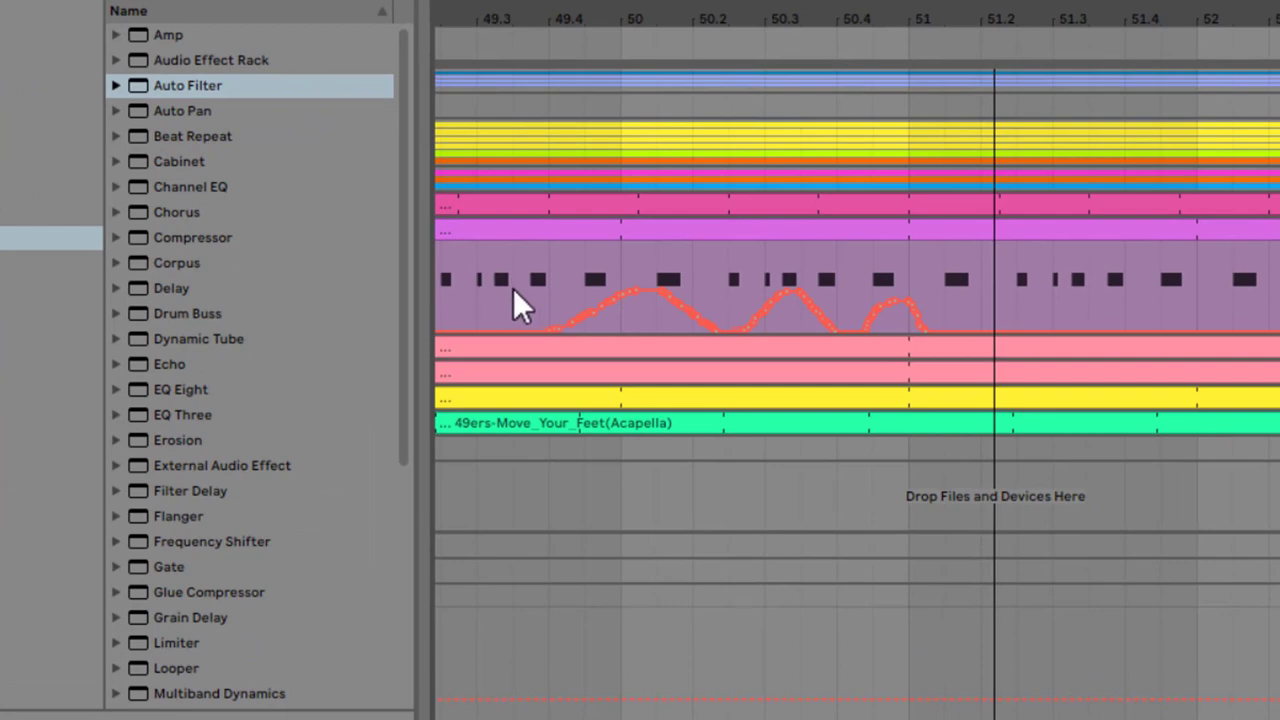
Step: Try Clear Envelope and Backspace on the selected reverb curve range, undoing both
{"action": "mouse_move", "coordinate": [512, 293]}
{"action": "left_mouse_down"}
{"action": "mouse_move", "coordinate": [1122, 300]}
{"action": "mouse_move", "coordinate": [1000, 311]}
{"action": "left_mouse_up"}
{"action": "right_click", "coordinate": [945, 300]}
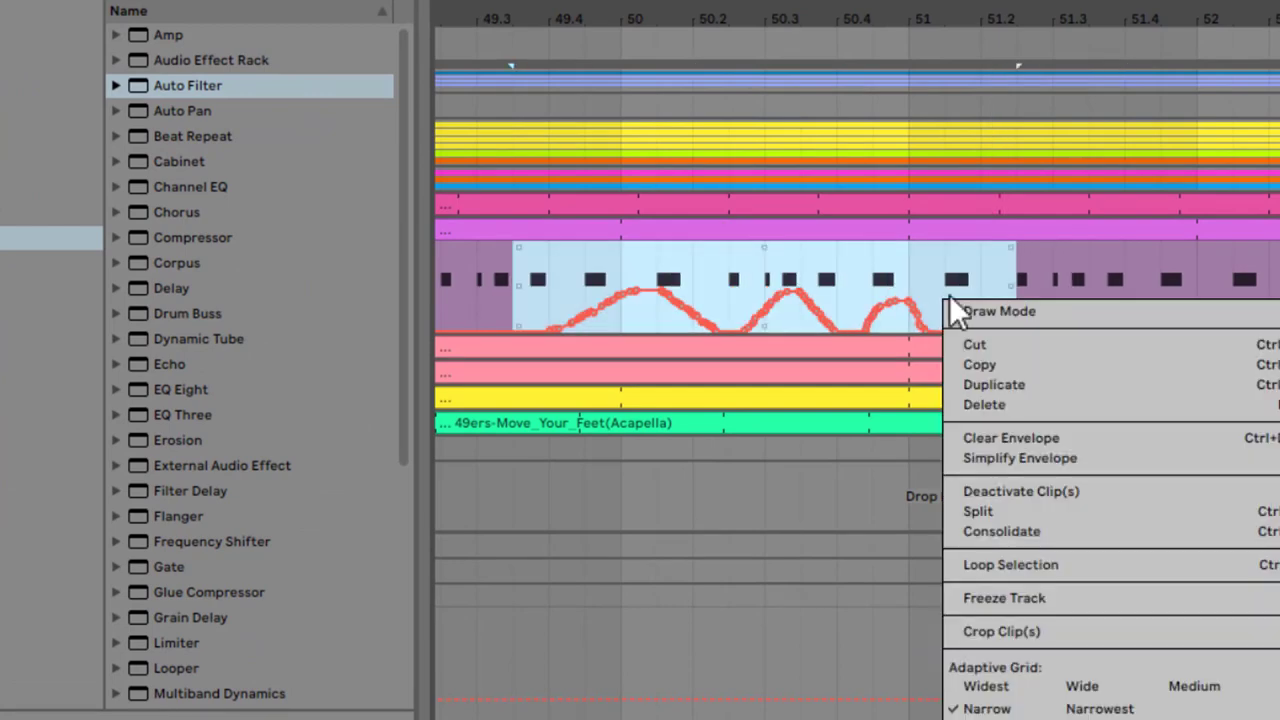
{"action": "left_click", "coordinate": [1022, 437]}
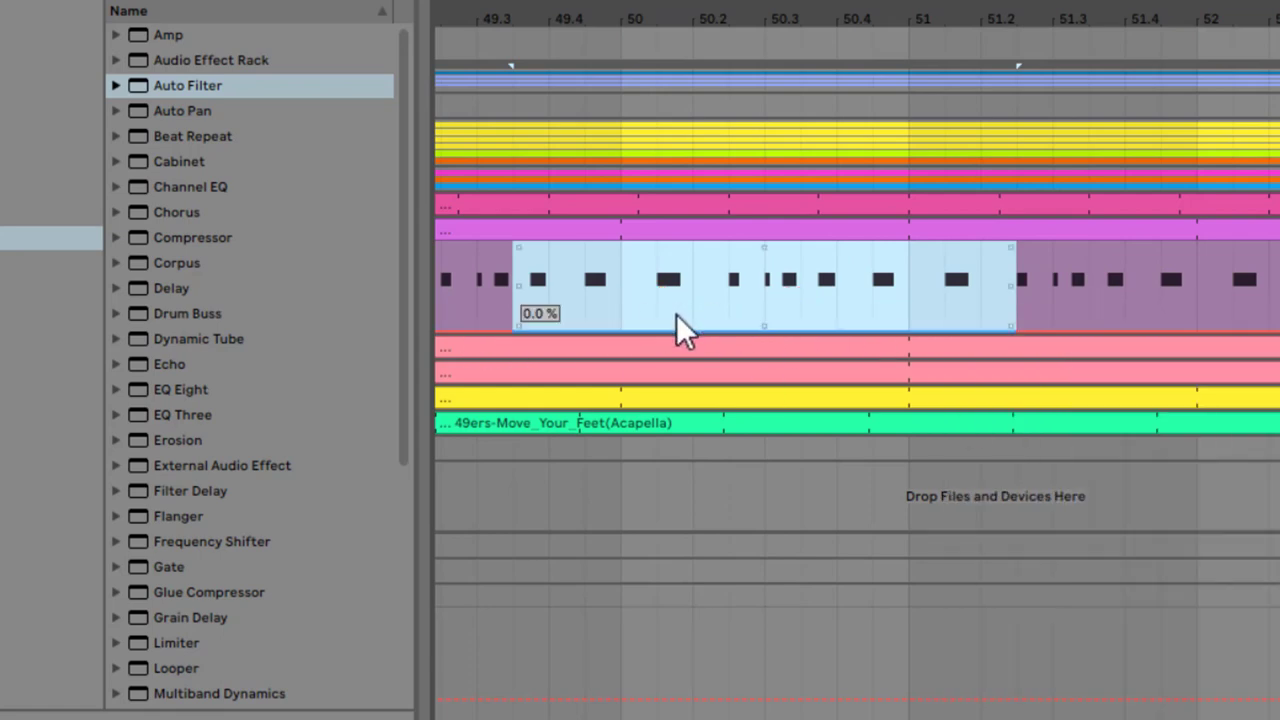
{"action": "key", "text": "ctrl+z"}
{"action": "mouse_move", "coordinate": [533, 290]}
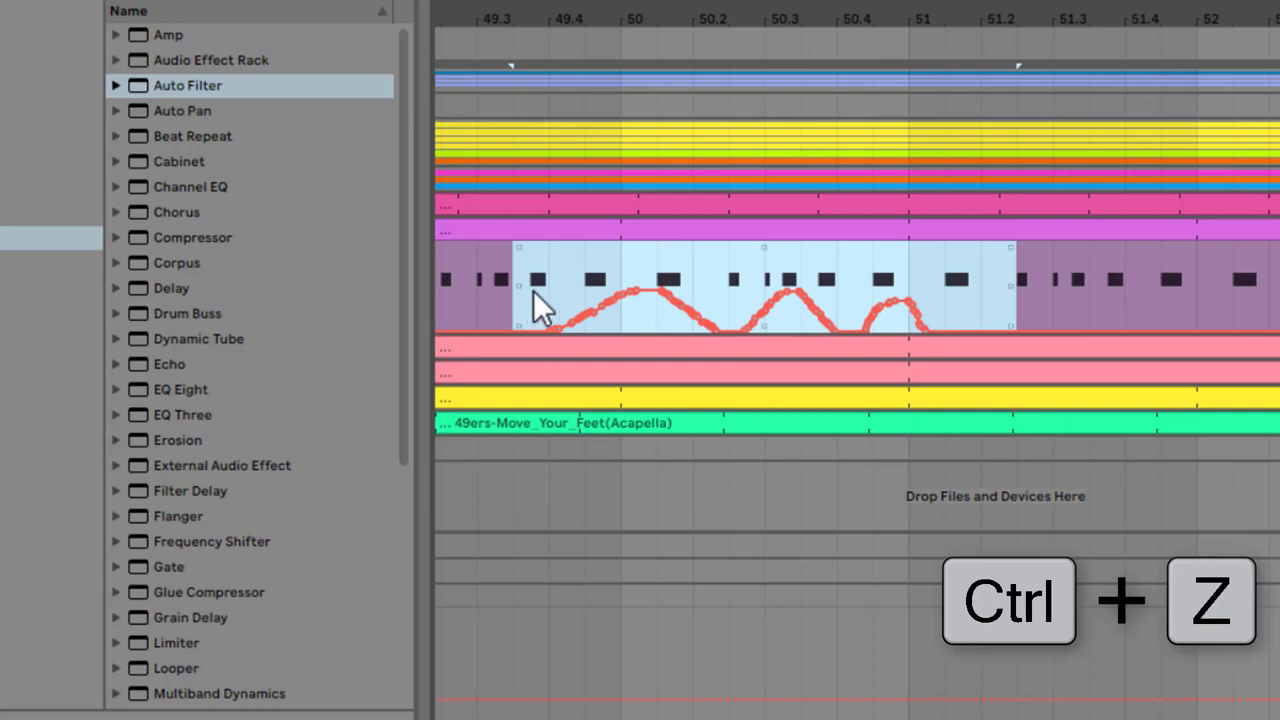
{"action": "key", "text": "BackSpace"}
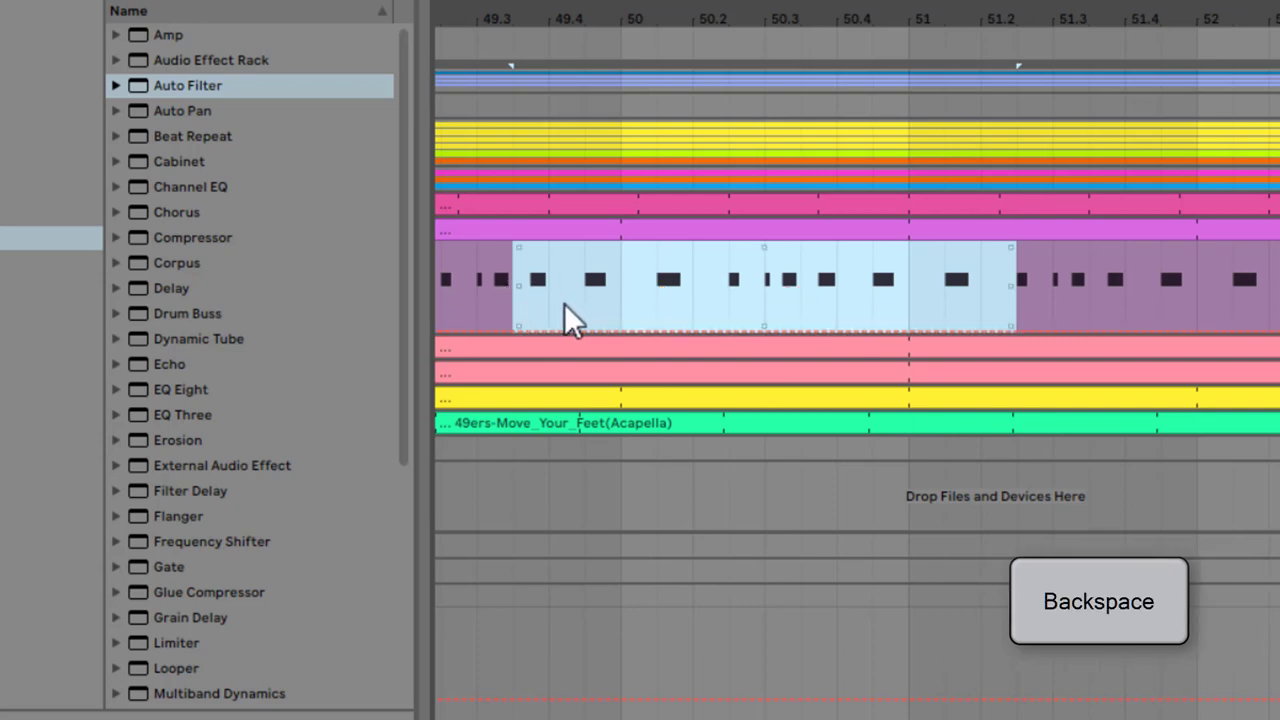
{"action": "key", "text": "ctrl+z"}
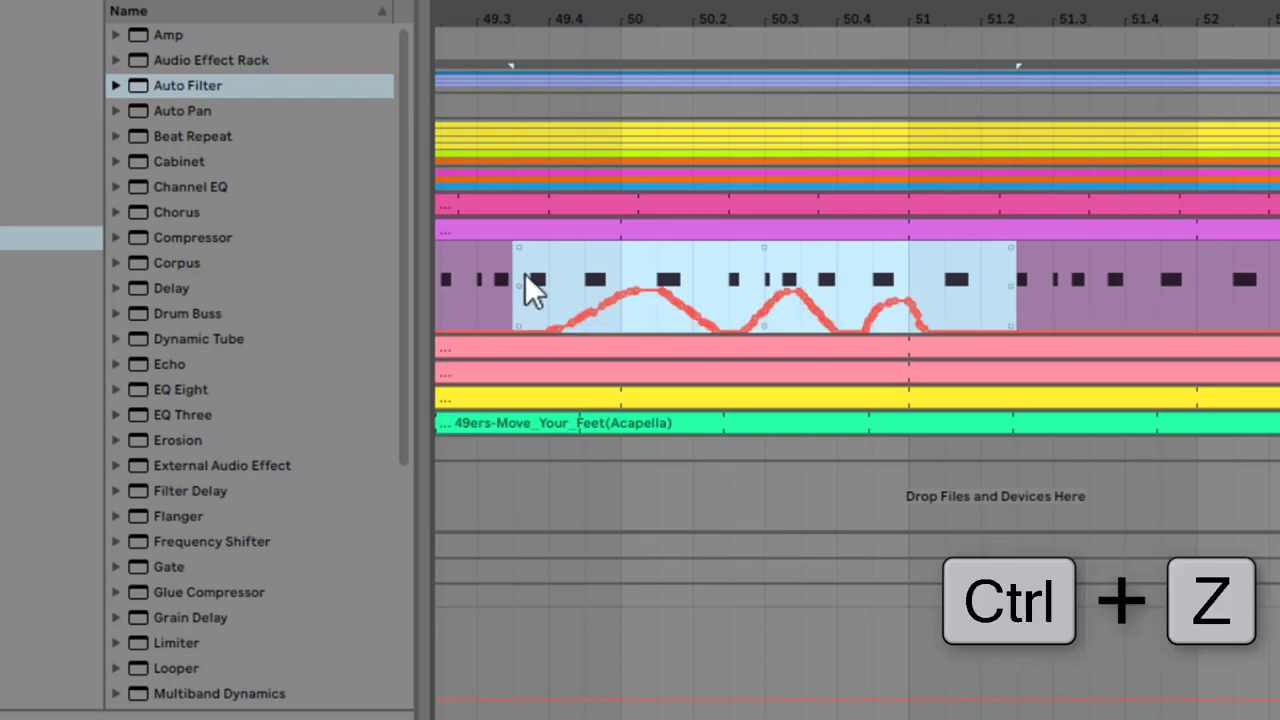
Step: Reselect bar 49.3 to past bar 51 and delete its Reverb Dry/Wet automation
{"action": "left_click", "coordinate": [506, 289]}
{"action": "left_click_drag", "start_coordinate": [506, 289], "coordinate": [981, 295]}
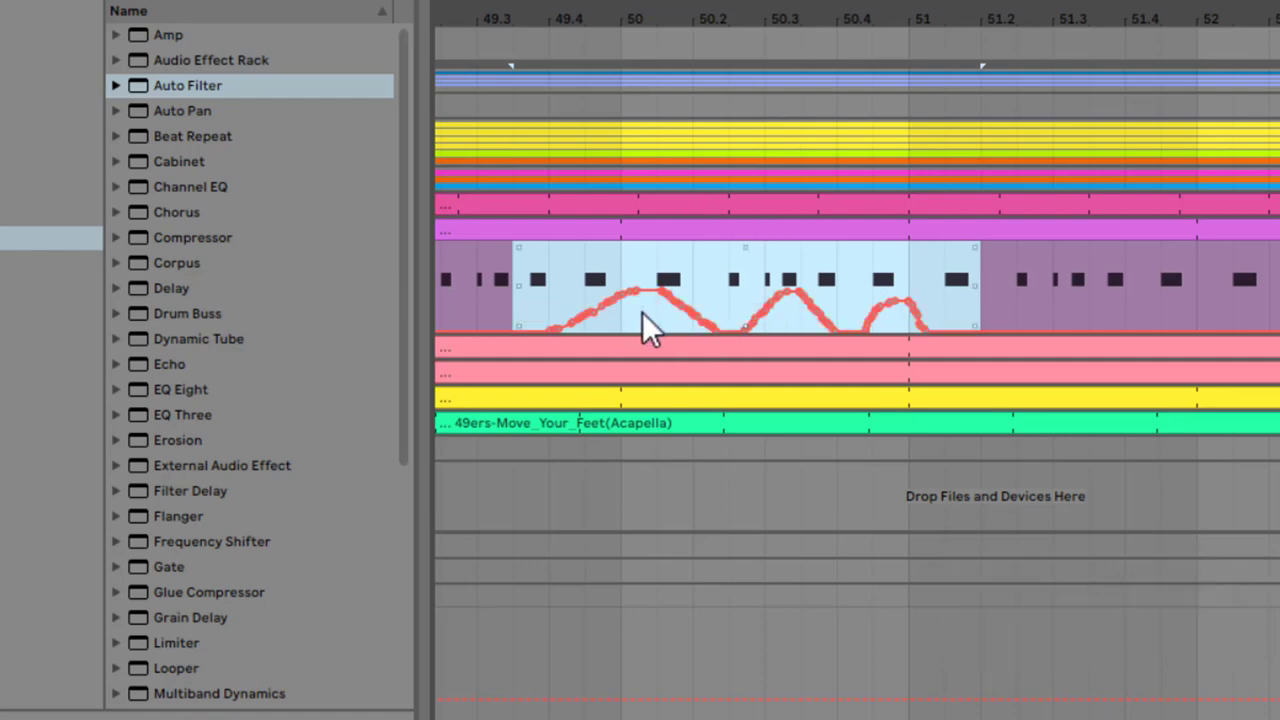
{"action": "mouse_move", "coordinate": [681, 313]}
{"action": "key", "text": "BackSpace"}
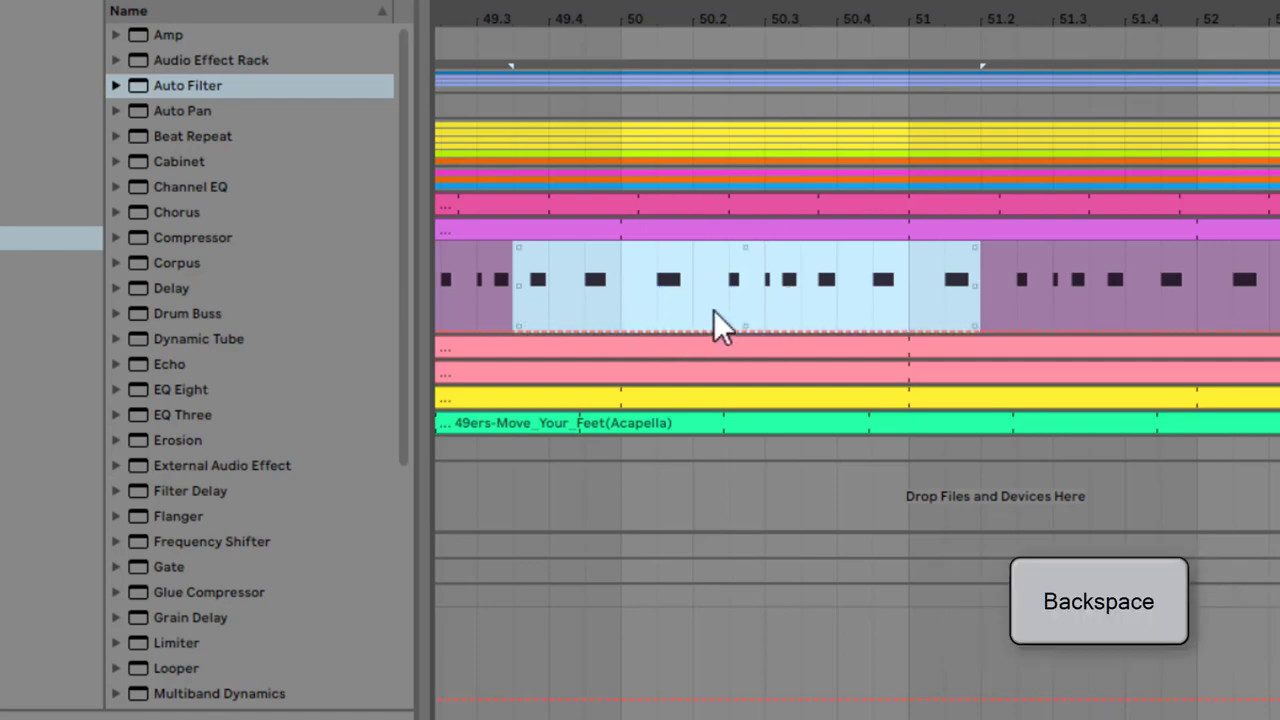
Step: Delete the bar 49.3–51 clip range, then undo to restore the notes and reverb curve
{"action": "left_click", "coordinate": [513, 277]}
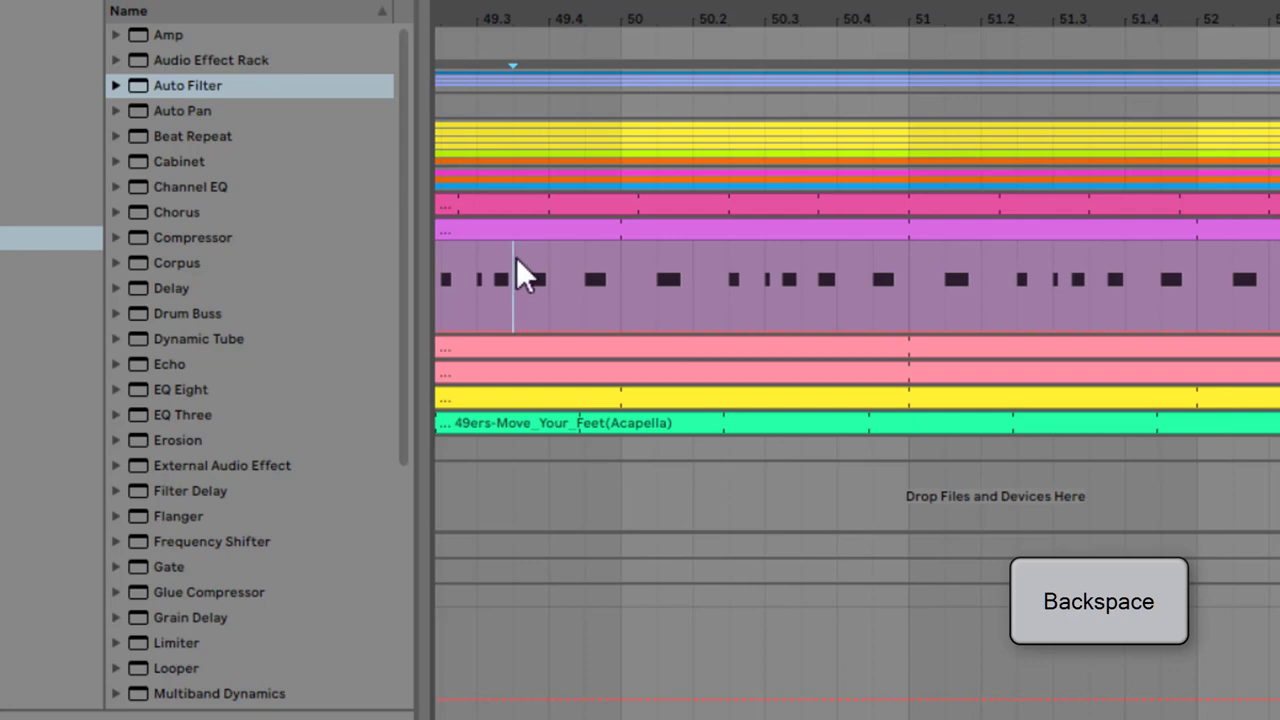
{"action": "left_click_drag", "start_coordinate": [516, 270], "coordinate": [895, 230]}
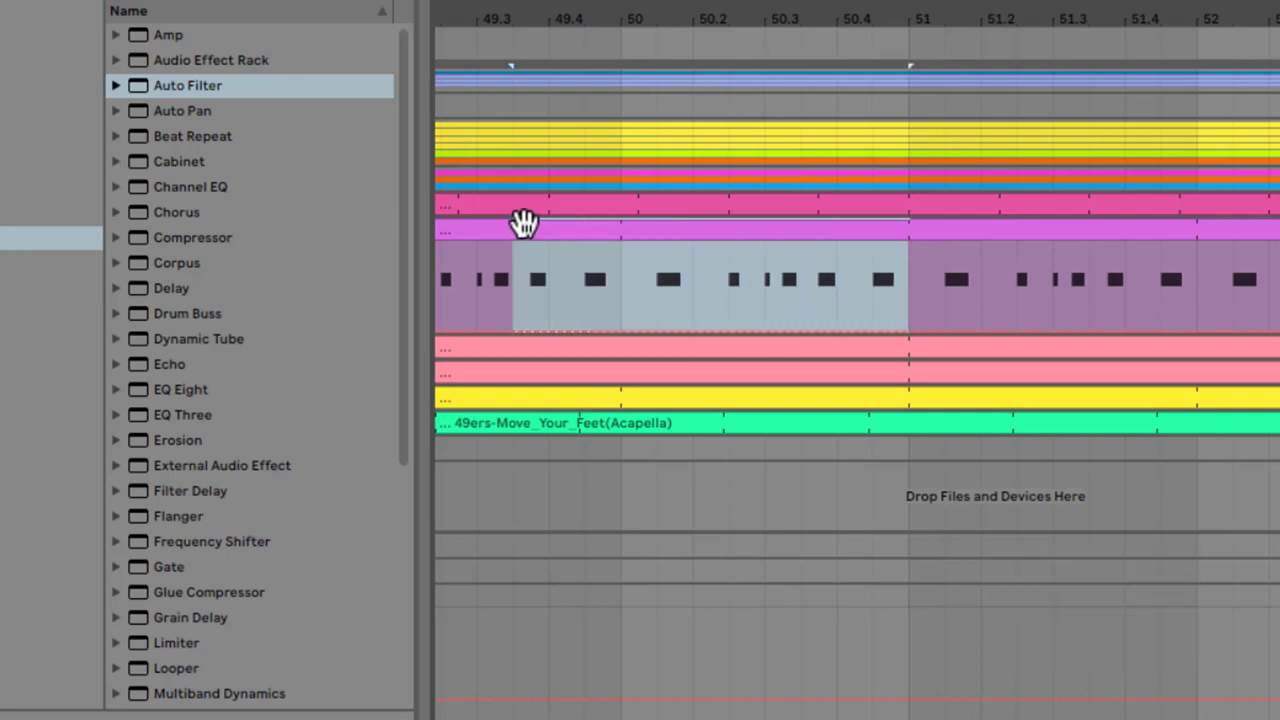
{"action": "key", "text": "BackSpace"}
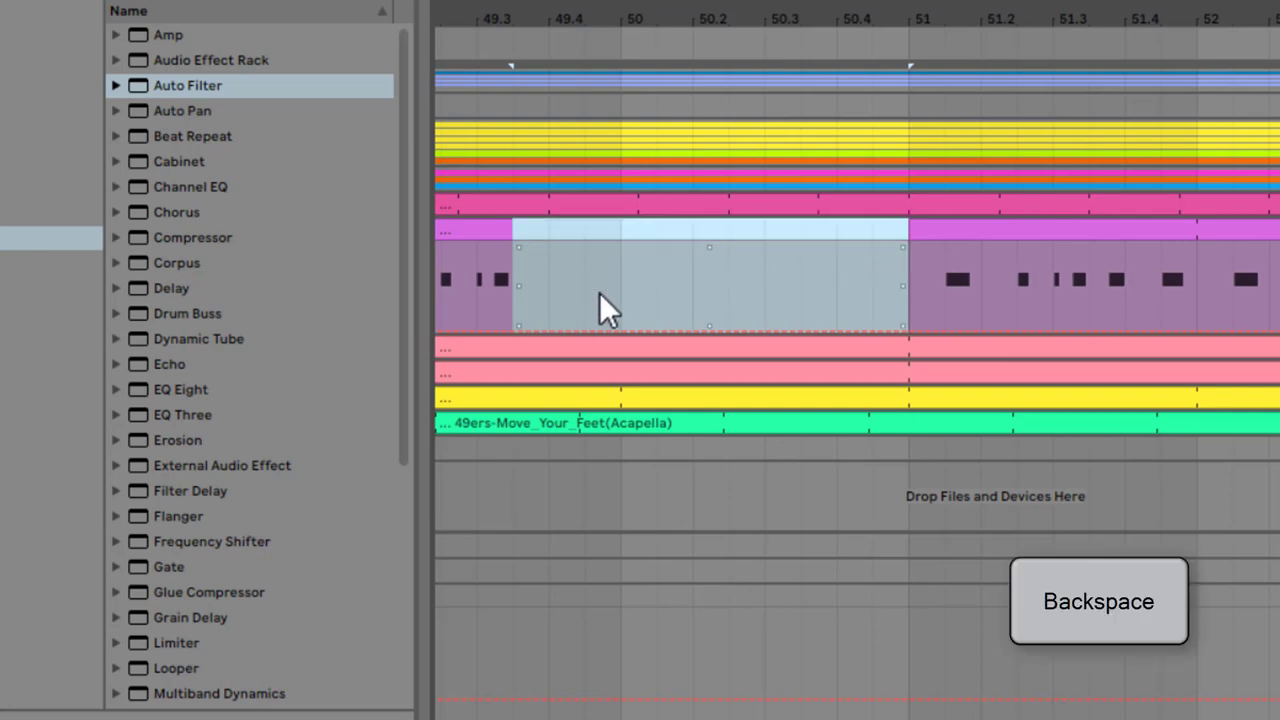
{"action": "mouse_move", "coordinate": [849, 331]}
{"action": "key", "text": "ctrl+z"}
{"action": "key", "text": "ctrl+z"}
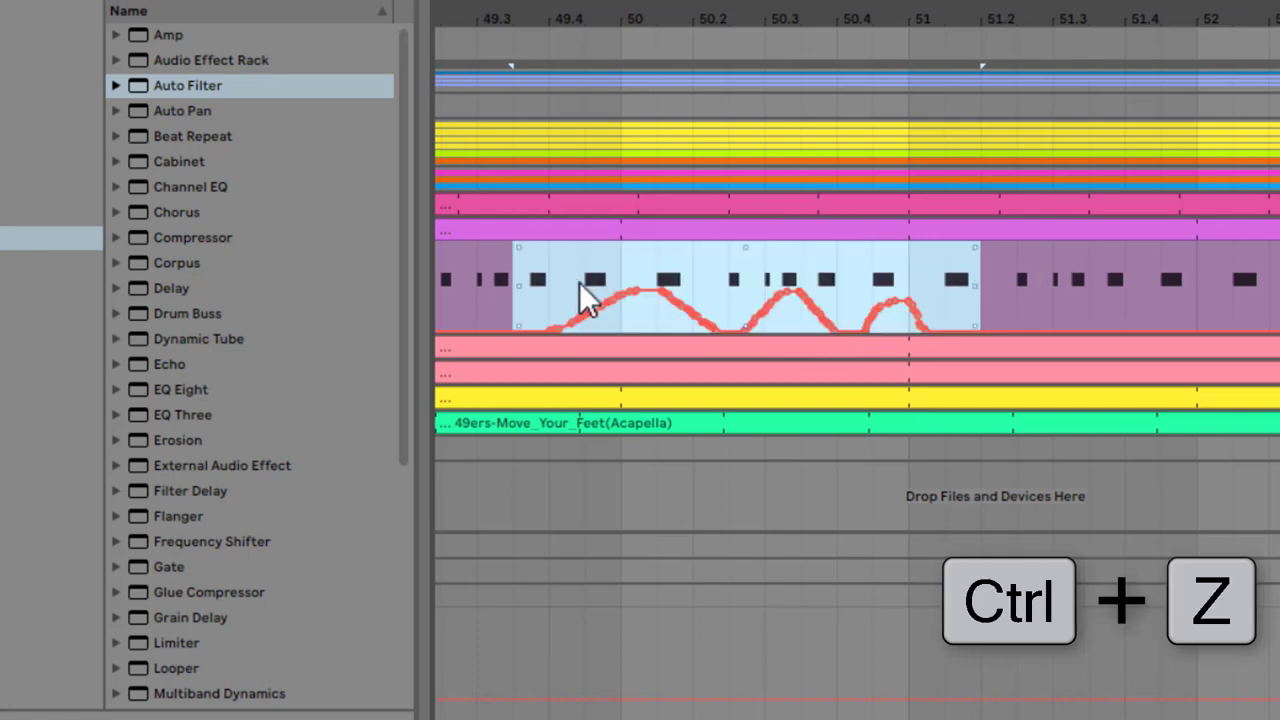
Step: Reselect the automation range from bar 49.3 to just past bar 51
{"action": "left_click", "coordinate": [536, 288]}
{"action": "left_click_drag", "start_coordinate": [523, 280], "coordinate": [964, 290]}
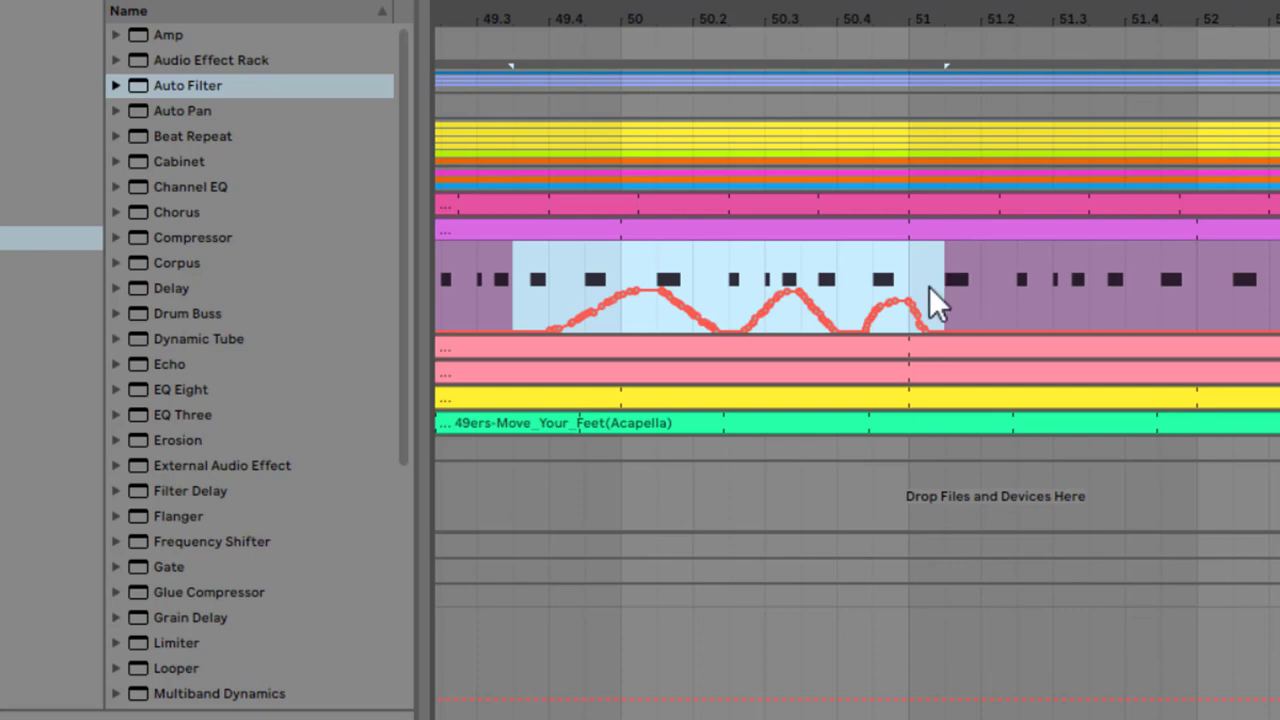
{"action": "mouse_move", "coordinate": [540, 238]}
{"action": "left_click", "coordinate": [537, 294]}
{"action": "left_click_drag", "start_coordinate": [574, 289], "coordinate": [948, 293]}
{"action": "left_click", "coordinate": [548, 290]}
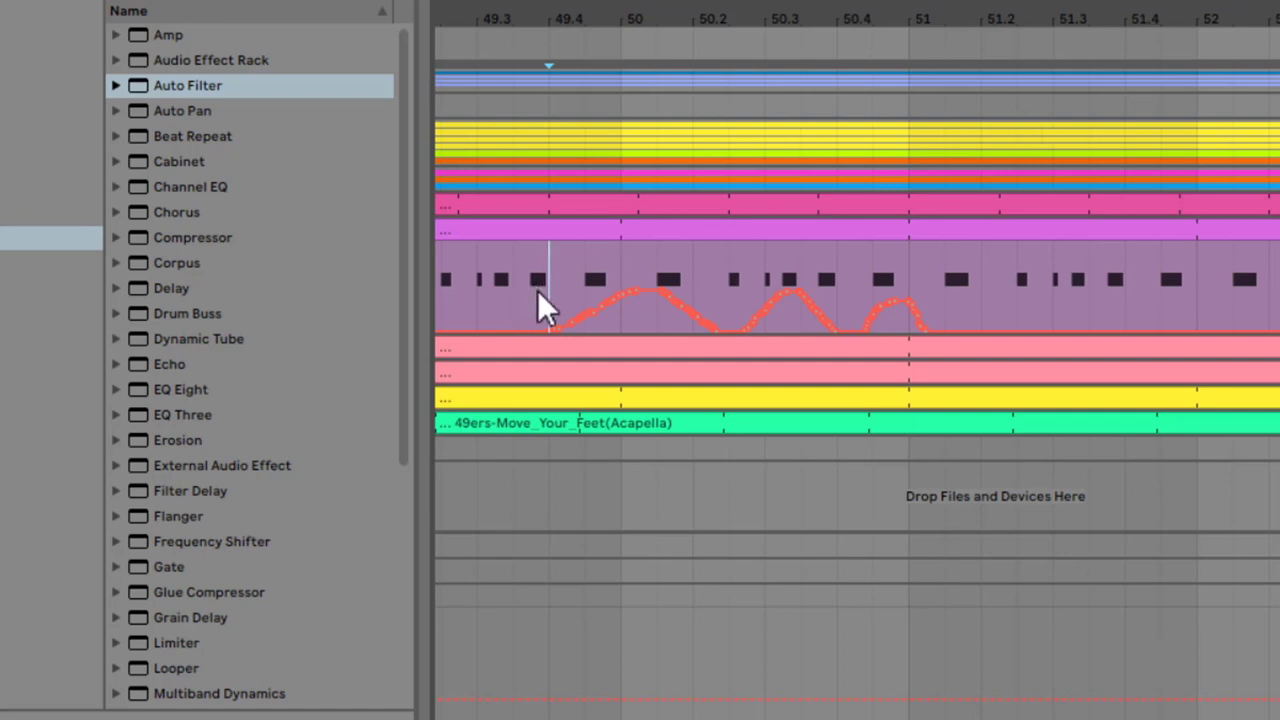
{"action": "mouse_move", "coordinate": [551, 289]}
{"action": "left_mouse_down"}
{"action": "mouse_move", "coordinate": [926, 257]}
{"action": "mouse_move", "coordinate": [940, 229]}
{"action": "left_mouse_up"}
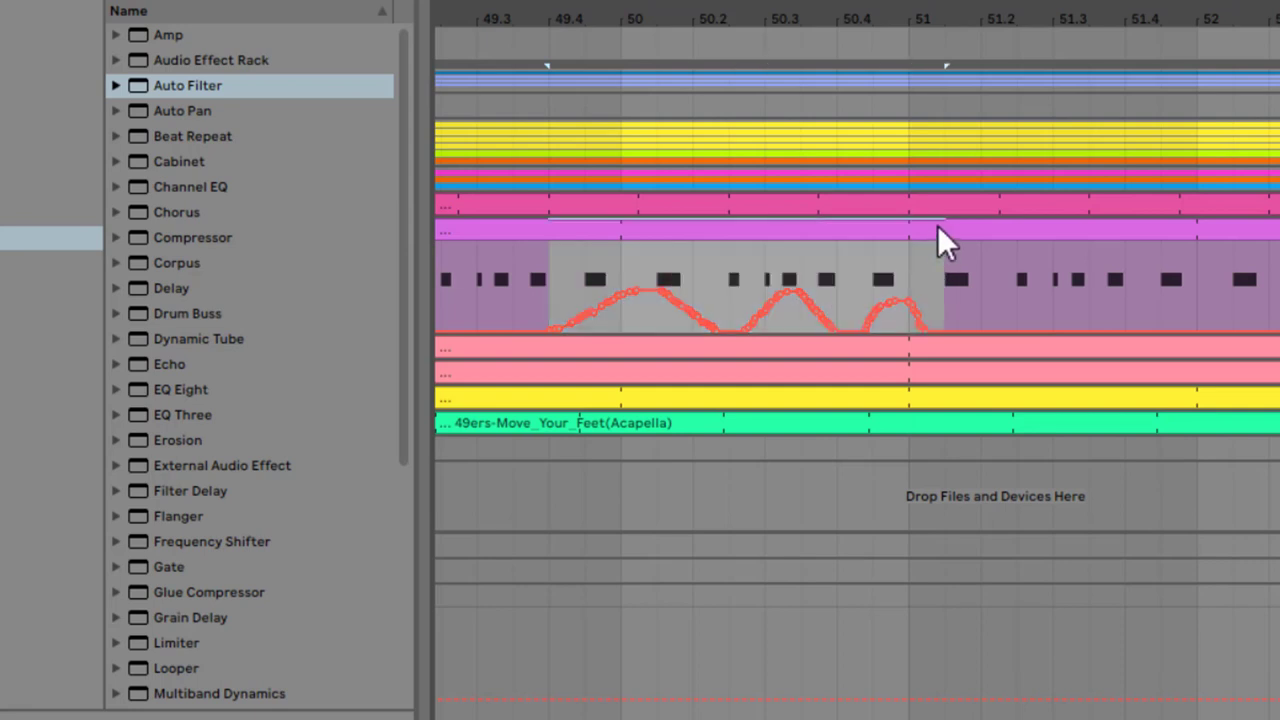
{"action": "key", "text": "BackSpace"}
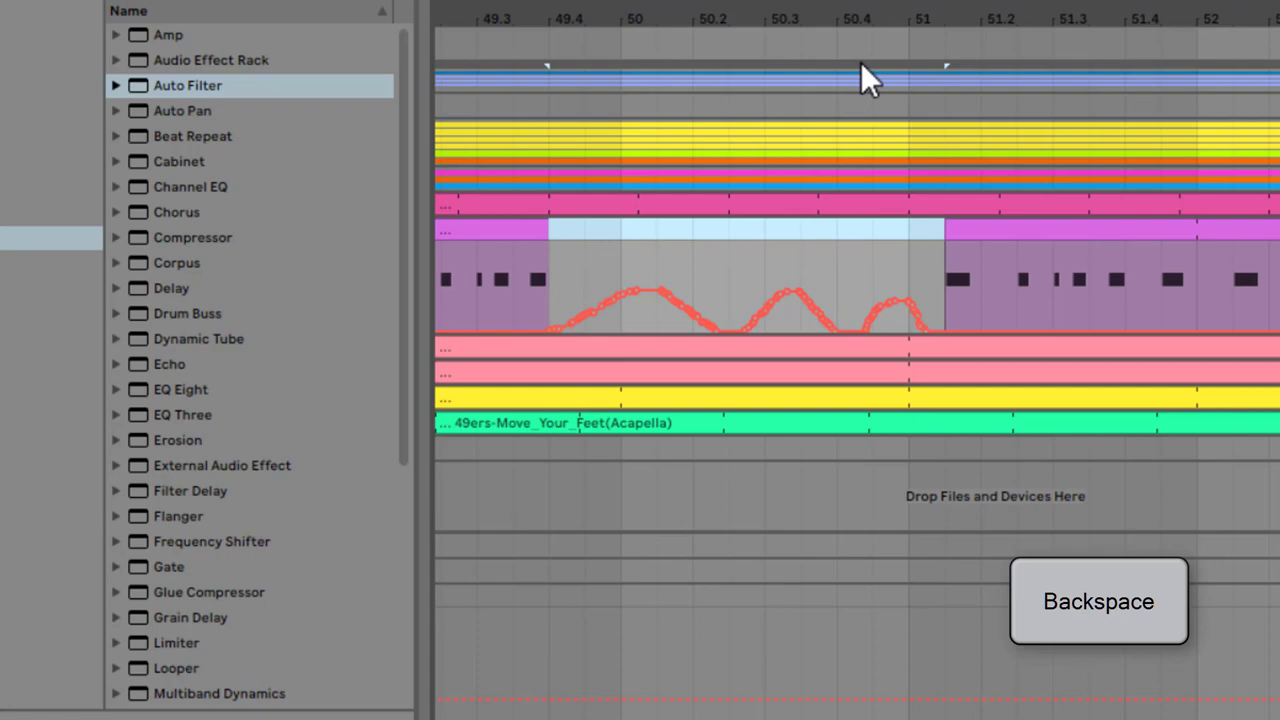
{"action": "key", "text": "ctrl+z"}
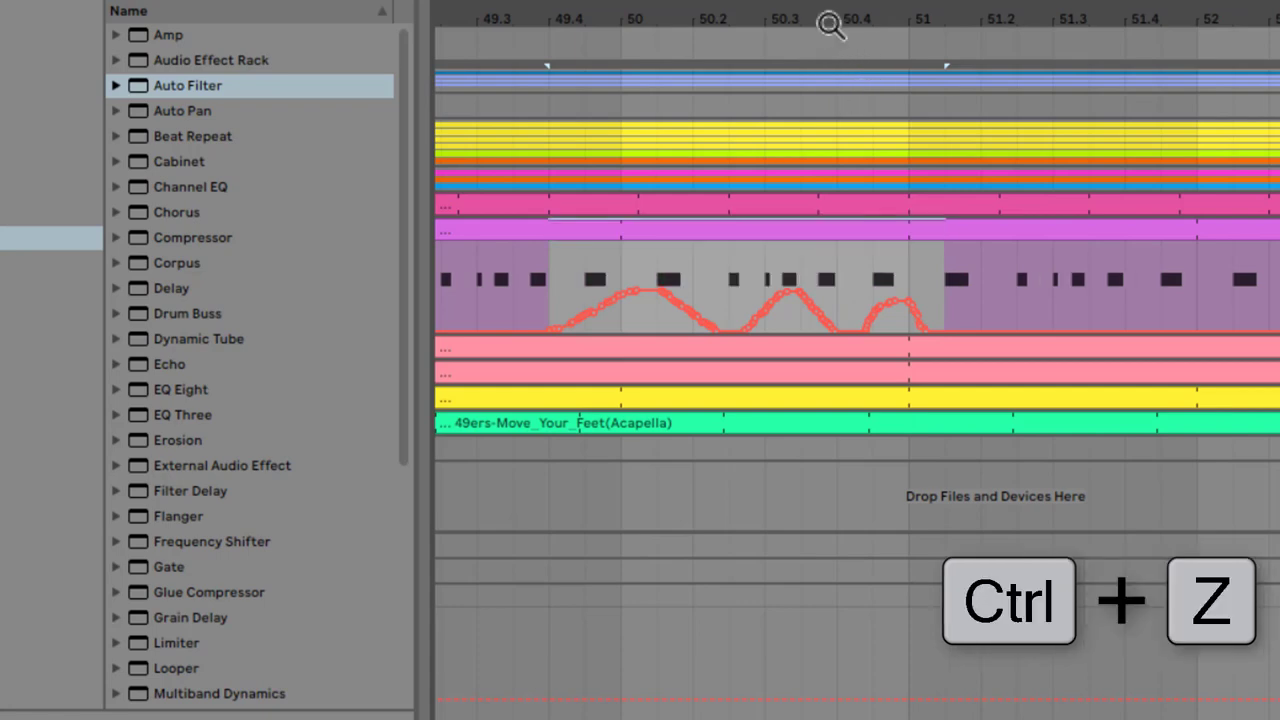
{"action": "left_click_drag", "start_coordinate": [830, 25], "coordinate": [830, 5]}
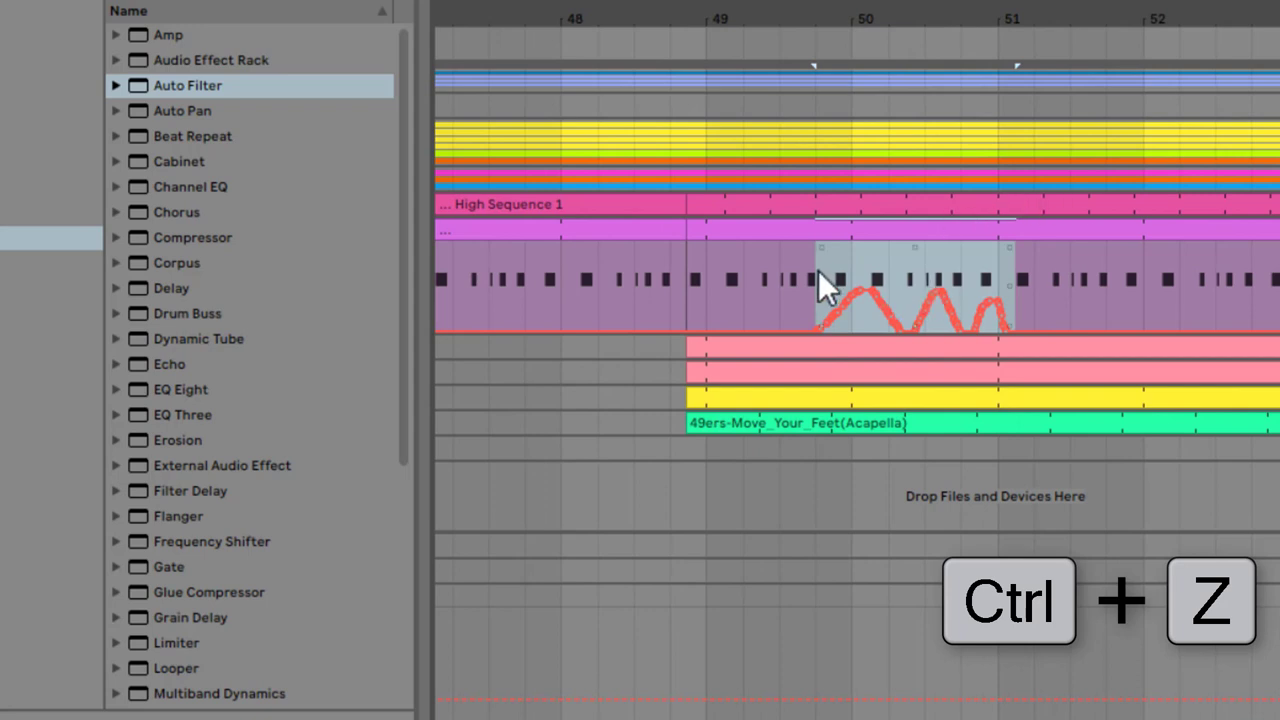
Step: Duplicate Rhodes Chord bars 50–51 into bar 51, then undo it
{"action": "left_click_drag", "start_coordinate": [852, 275], "coordinate": [1002, 235]}
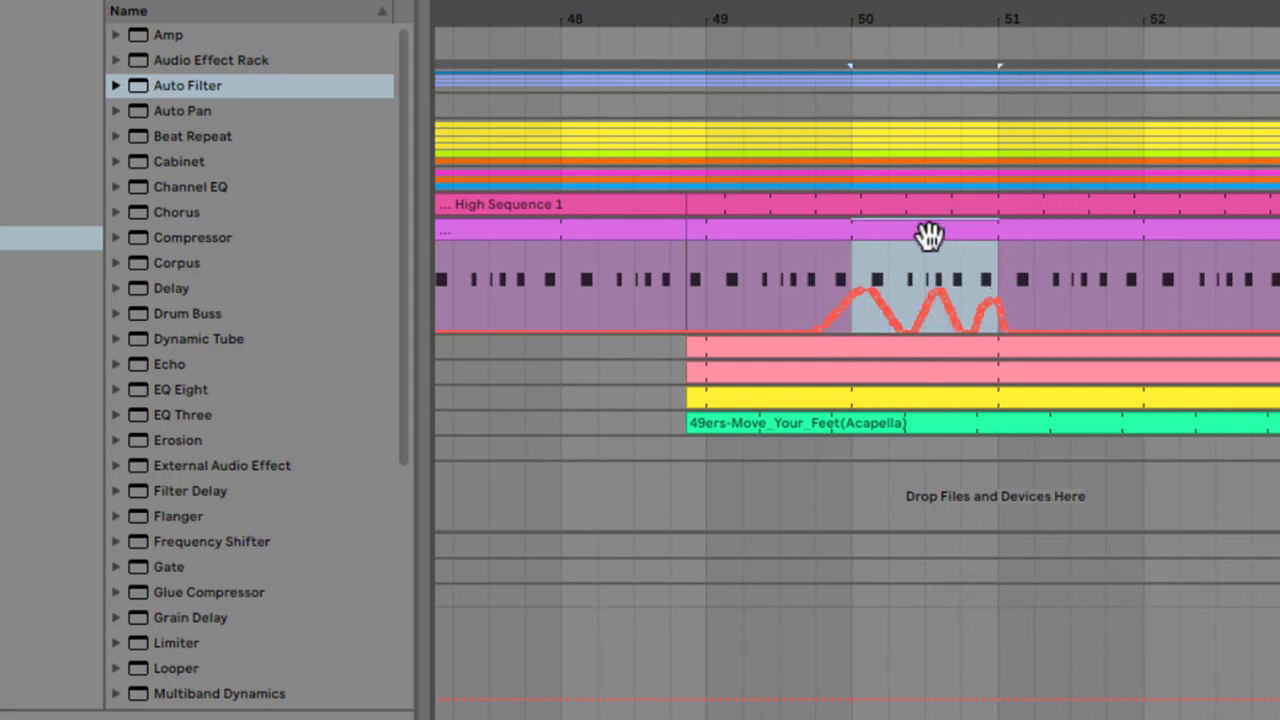
{"action": "key", "text": "ctrl+d"}
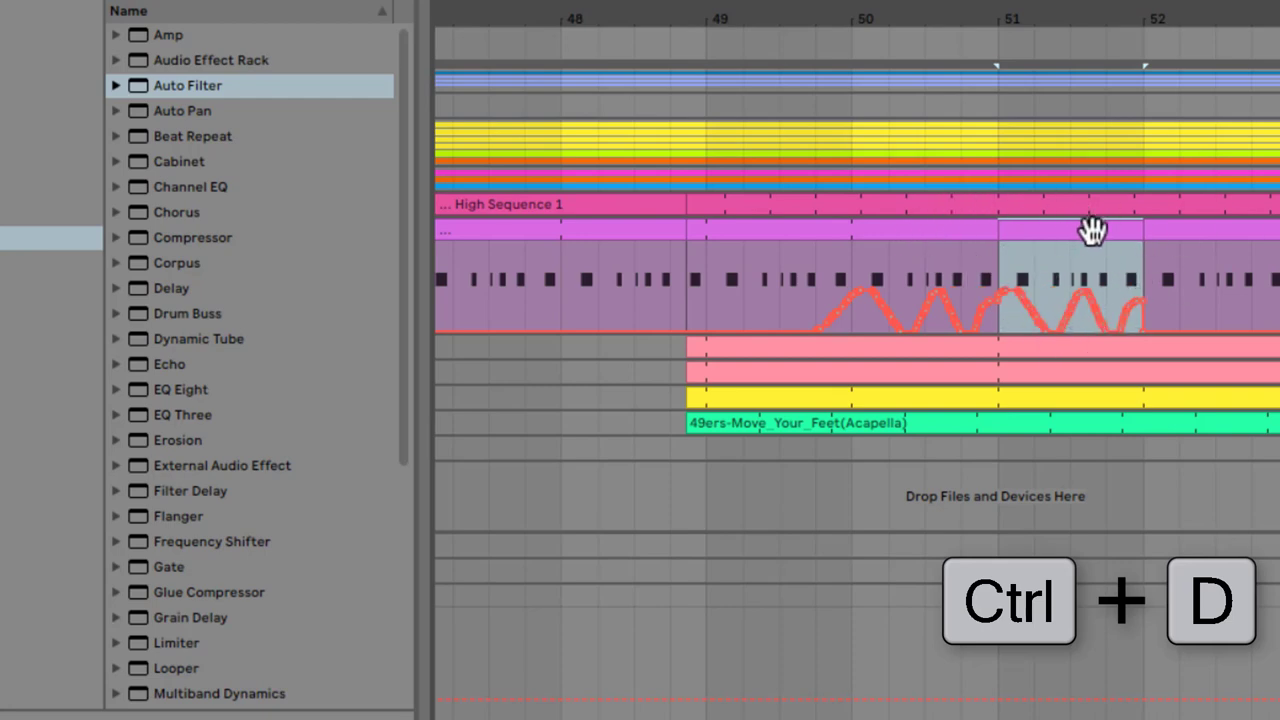
{"action": "key", "text": "ctrl+z"}
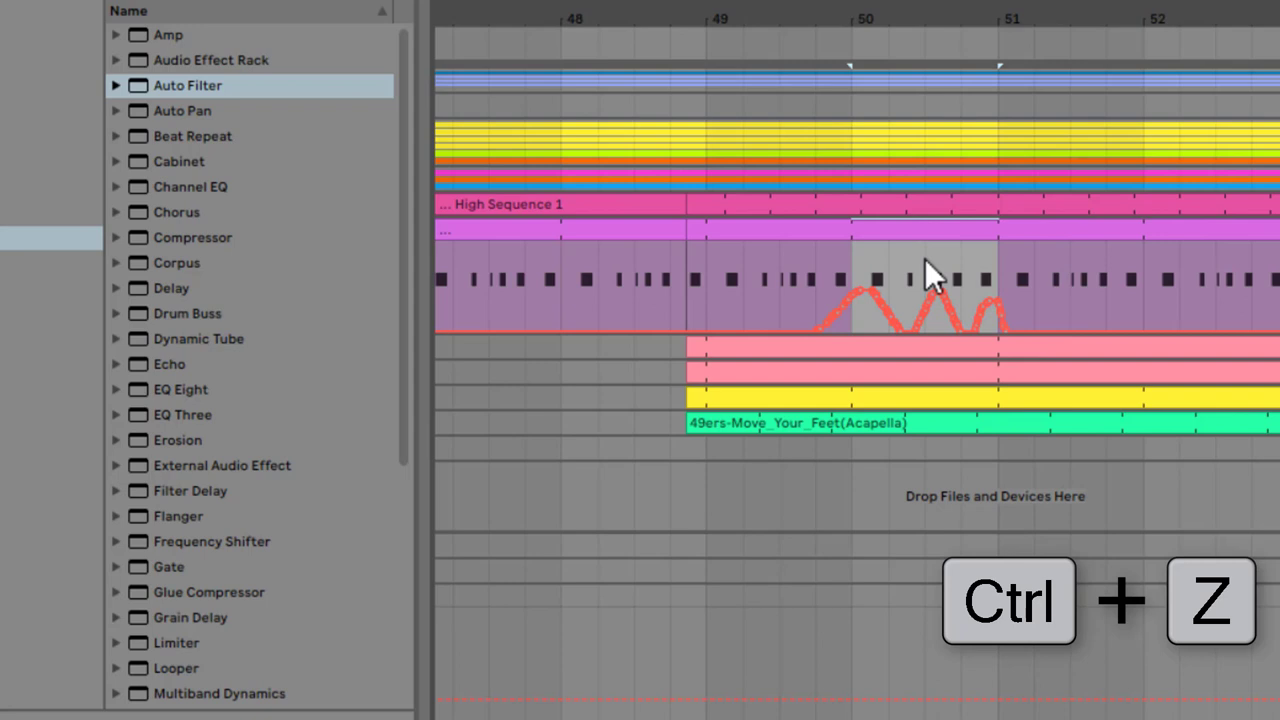
Step: Duplicate bars 50–51 into bars 51 and 52, undo the copies, and select bar 48–49
{"action": "left_click", "coordinate": [903, 233]}
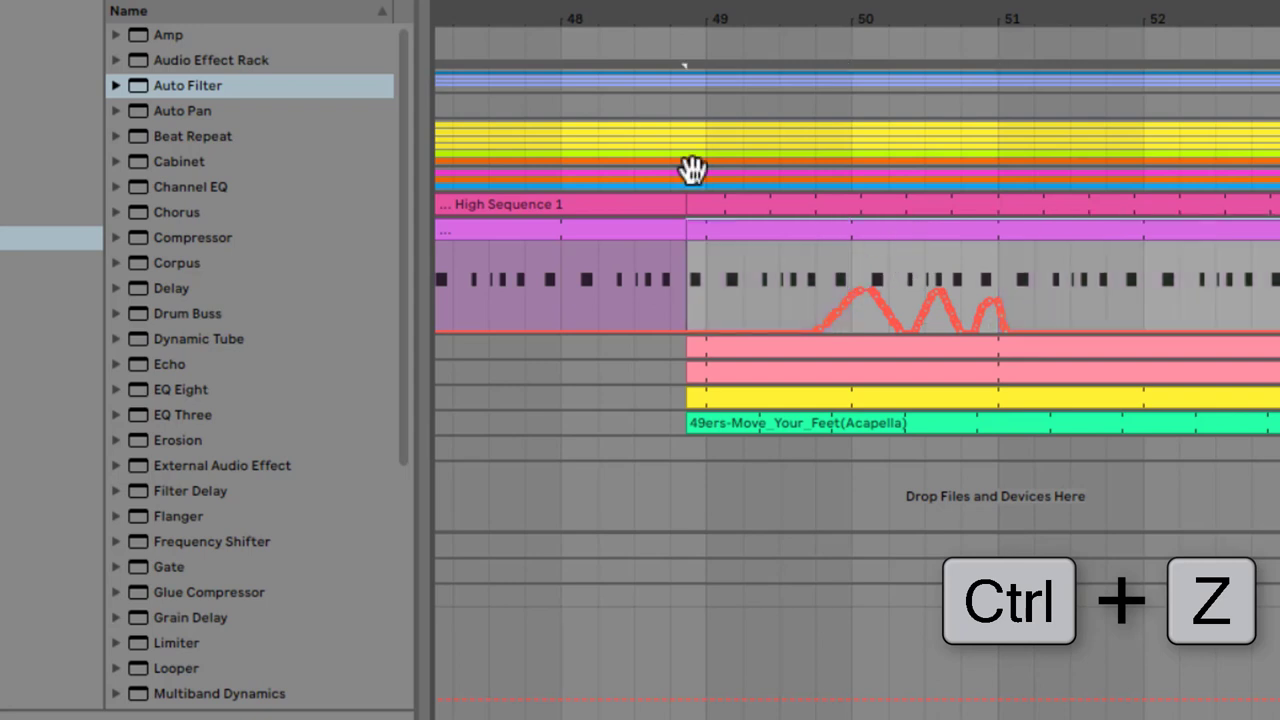
{"action": "left_click_drag", "start_coordinate": [886, 280], "coordinate": [1000, 243]}
{"action": "key", "text": "ctrl+d"}
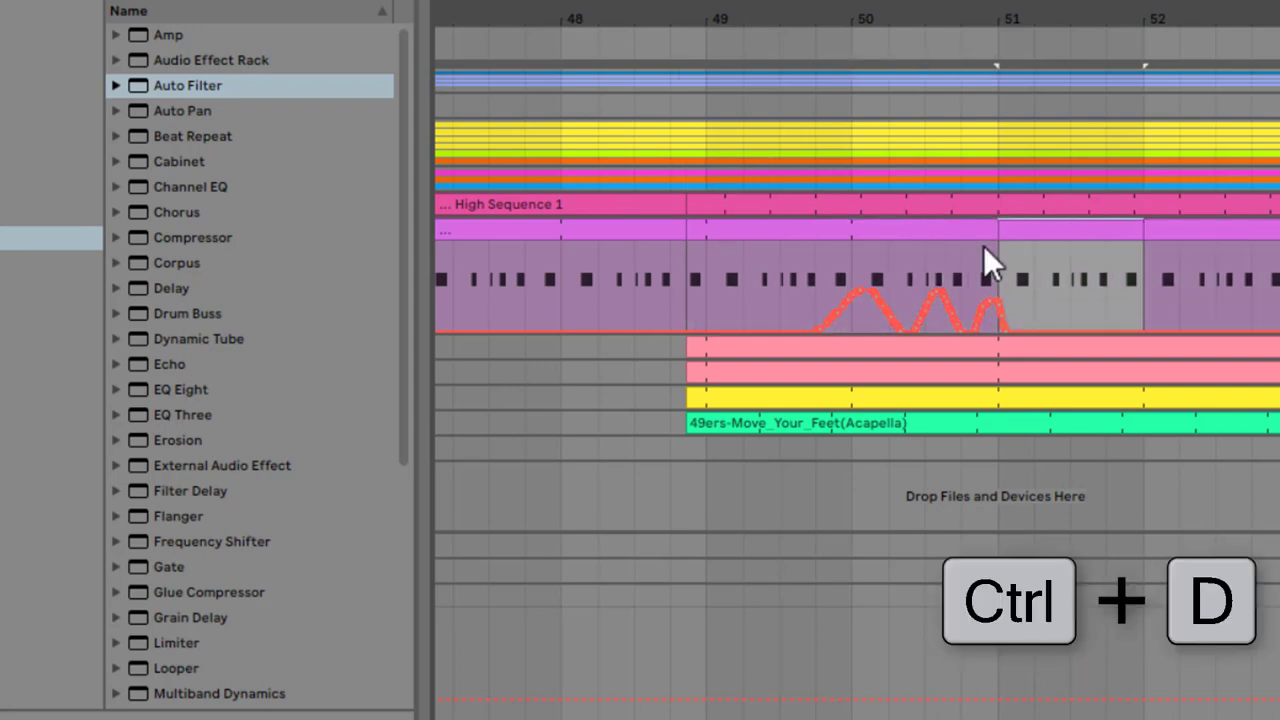
{"action": "key", "text": "ctrl+d"}
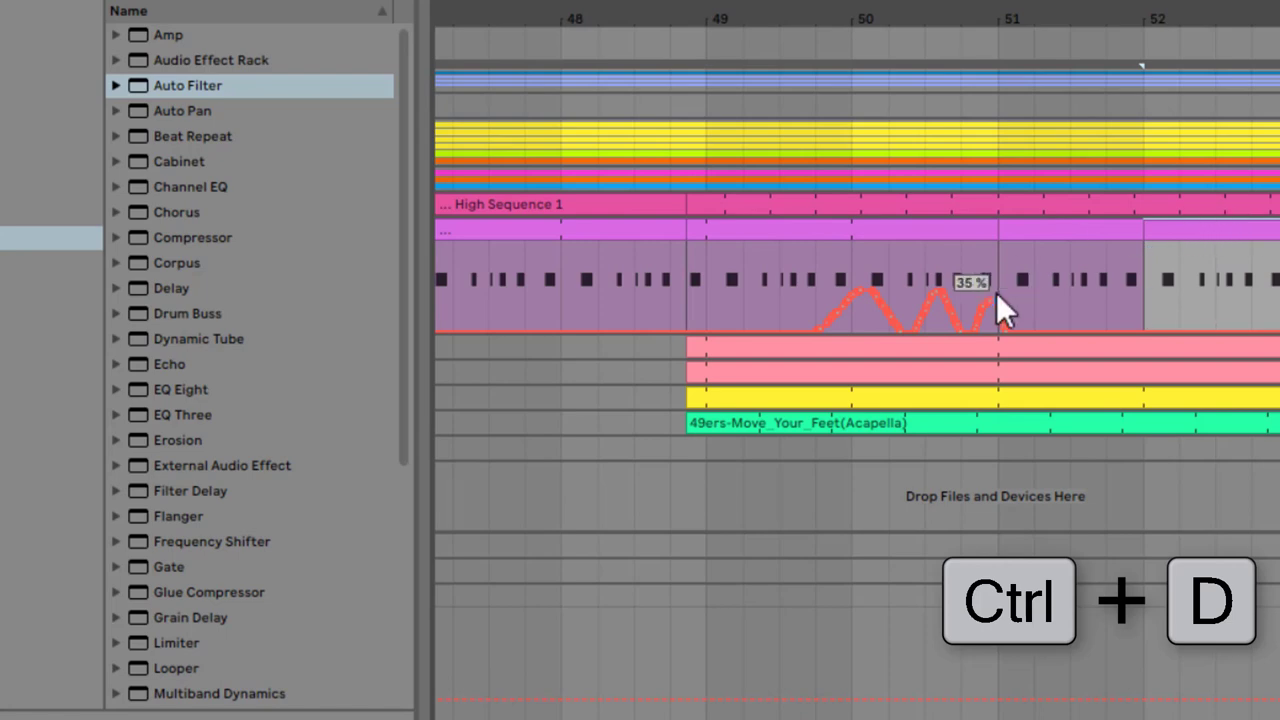
{"action": "key", "text": "ctrl+z"}
{"action": "key", "text": "ctrl+z"}
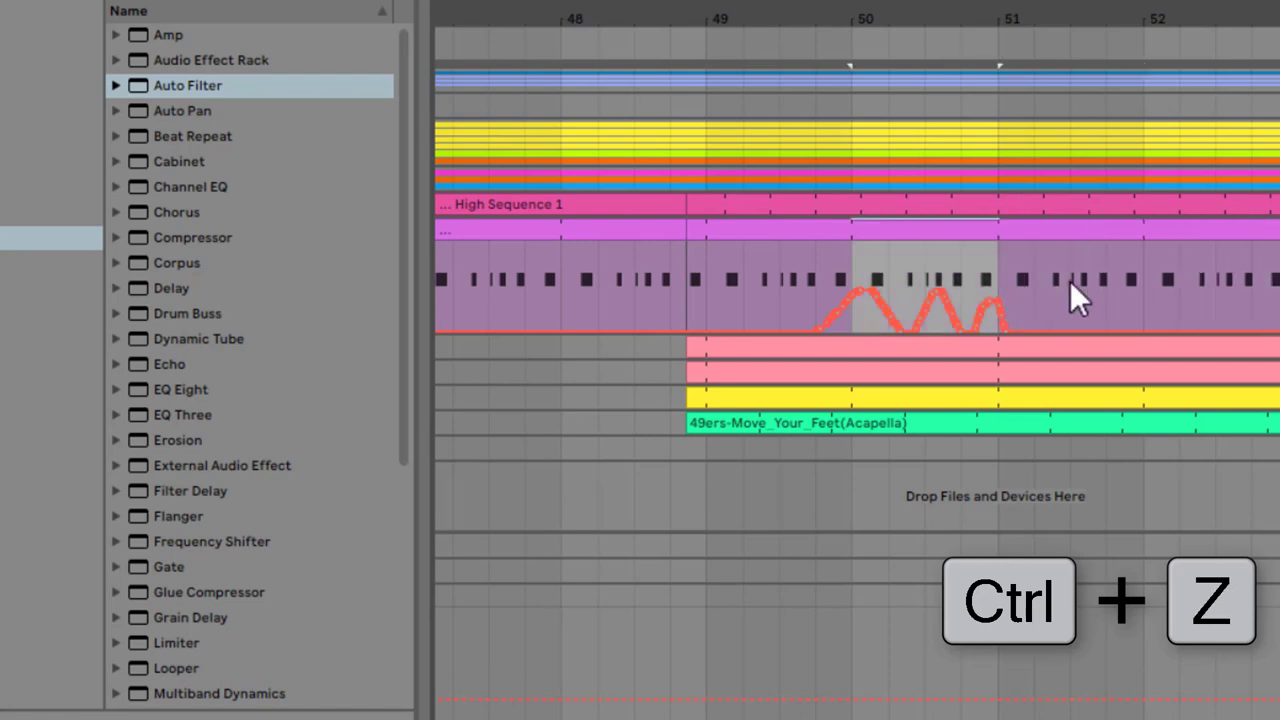
{"action": "left_click_drag", "start_coordinate": [574, 270], "coordinate": [711, 242]}
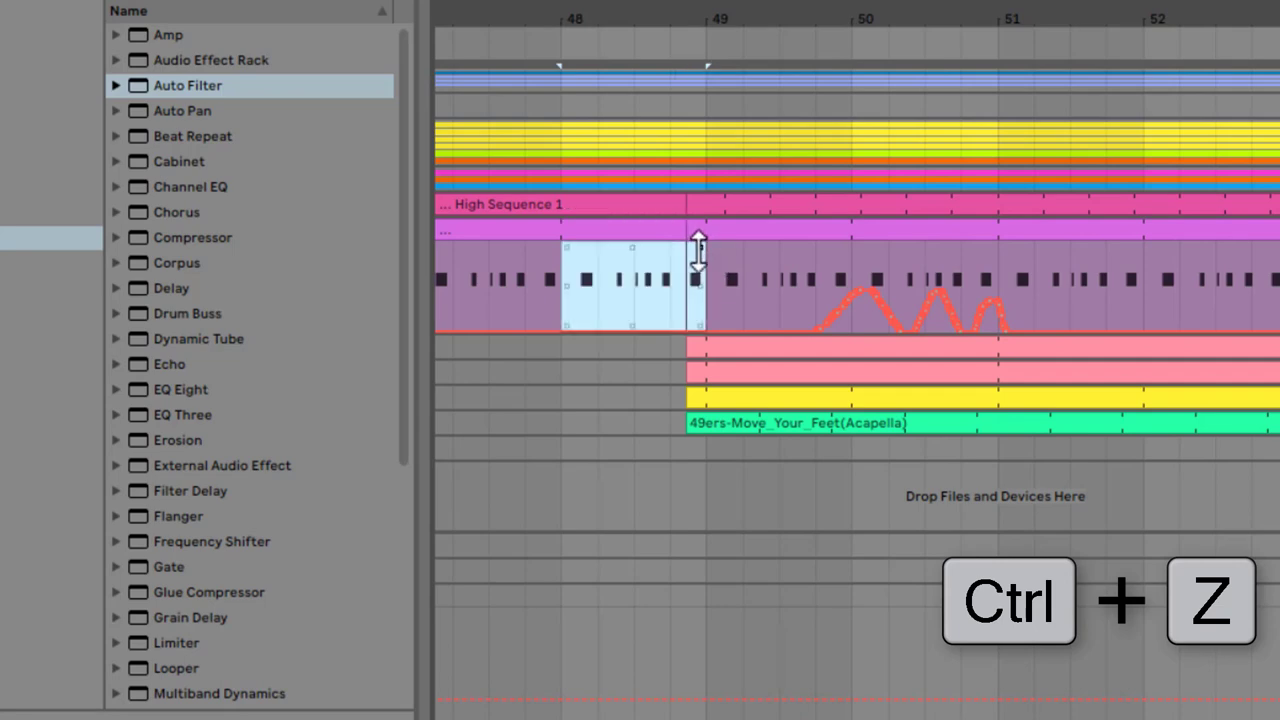
Step: Split out bar 48–49, move its start earlier for denser notes, and consolidate it with Ctrl+J
{"action": "key", "text": "ctrl+e"}
{"action": "double_click", "coordinate": [663, 257]}
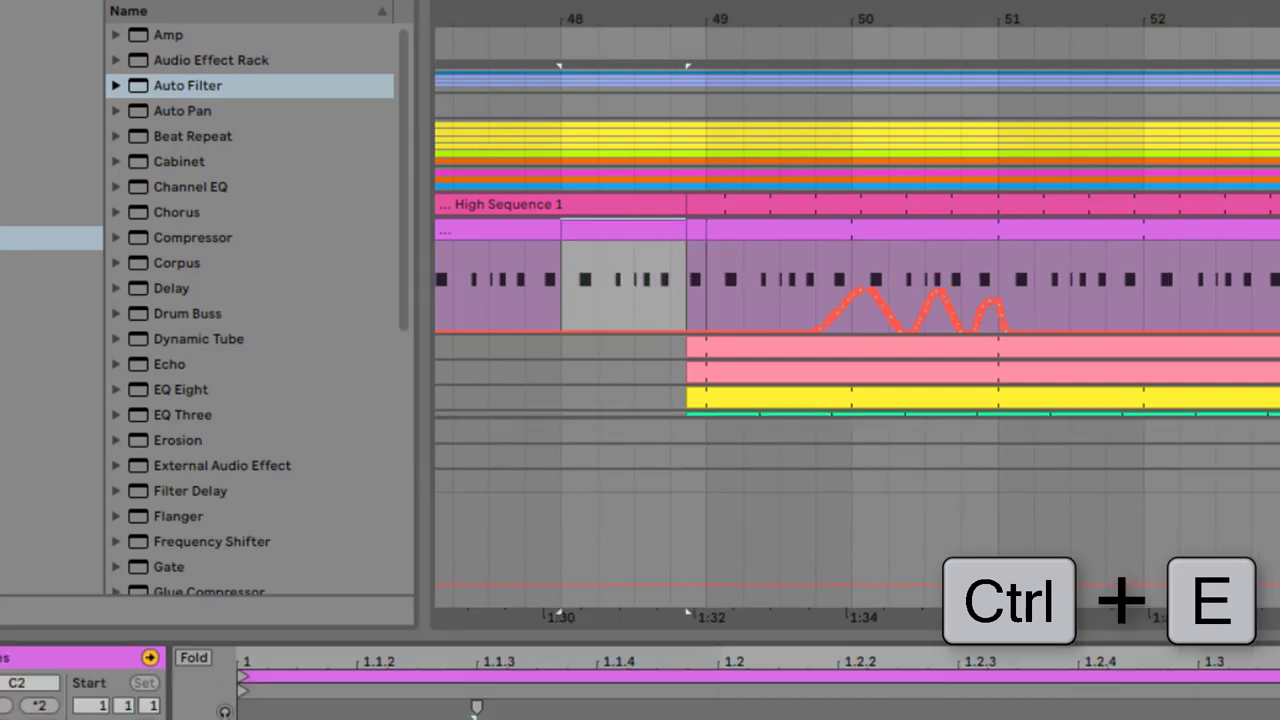
{"action": "left_click_drag", "start_coordinate": [476, 706], "coordinate": [356, 706]}
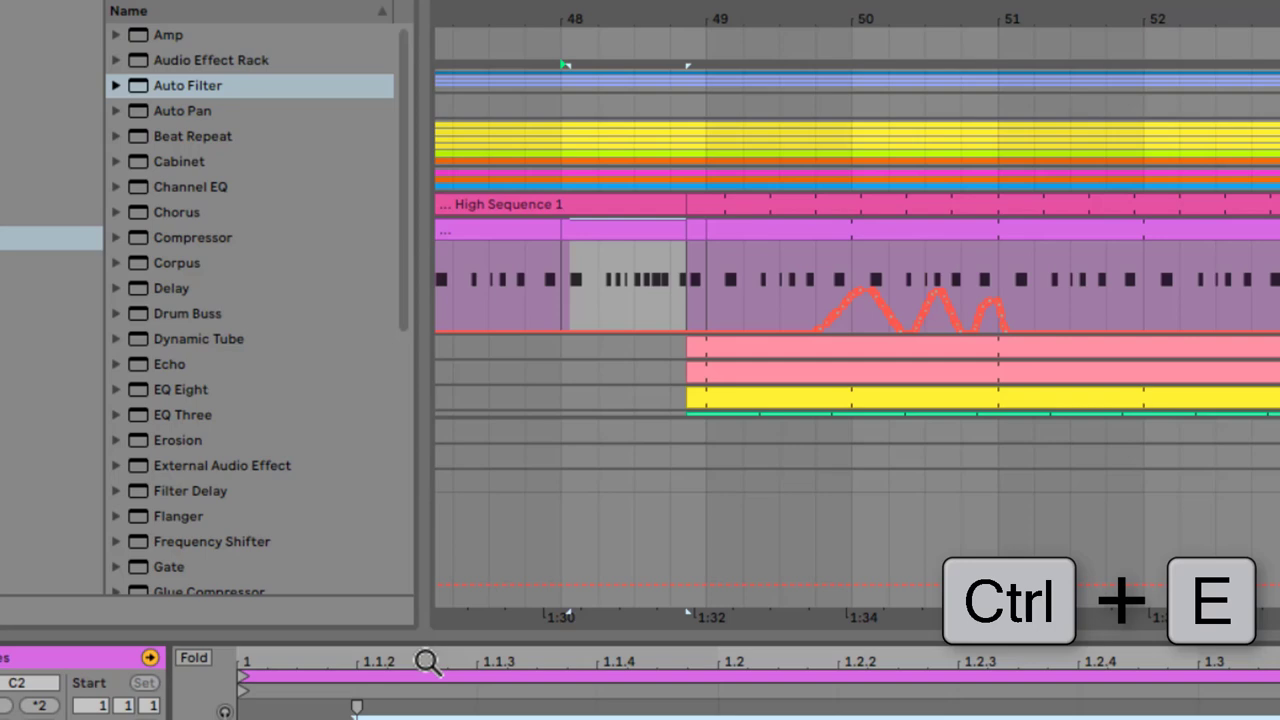
{"action": "left_click", "coordinate": [663, 229]}
{"action": "mouse_move", "coordinate": [663, 229]}
{"action": "left_mouse_down"}
{"action": "mouse_move", "coordinate": [694, 229]}
{"action": "mouse_move", "coordinate": [657, 232]}
{"action": "left_mouse_up"}
{"action": "key", "text": "ctrl+j"}
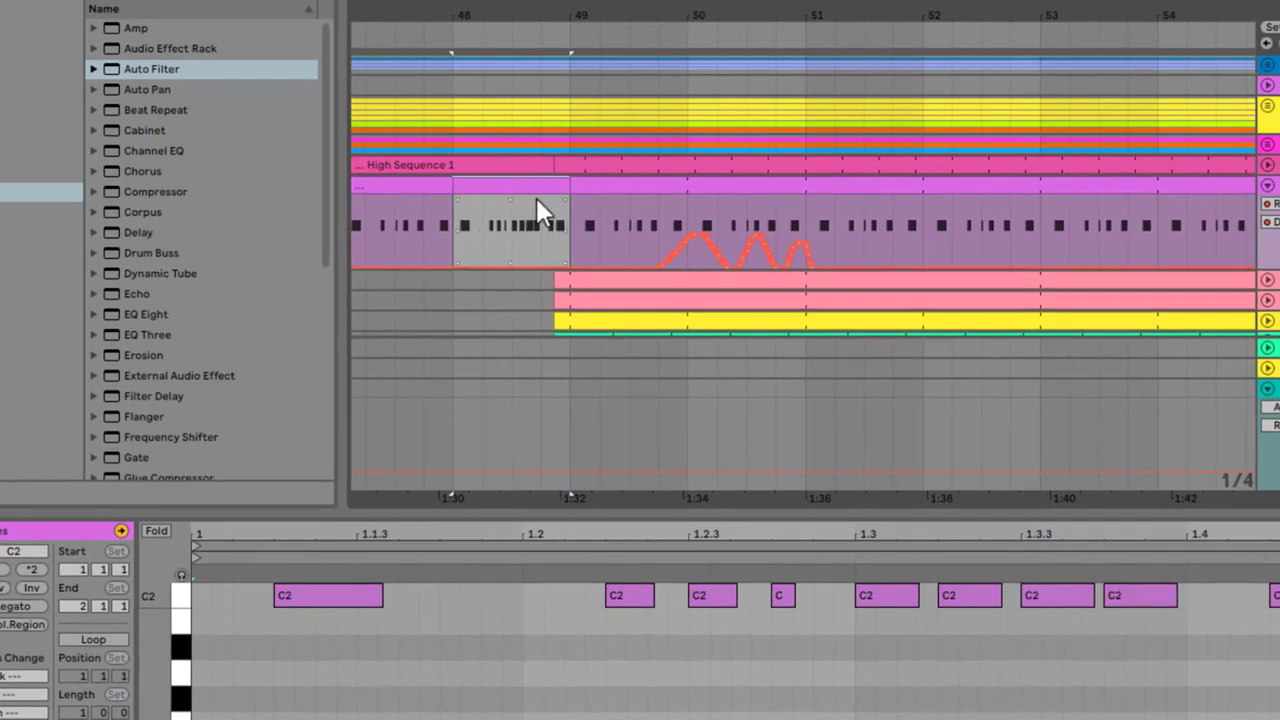
Step: Zoom out to bars 40–55, duplicate the one-bar piece twice, then undo the extra bars
{"action": "left_click_drag", "start_coordinate": [1194, 14], "coordinate": [1190, 2]}
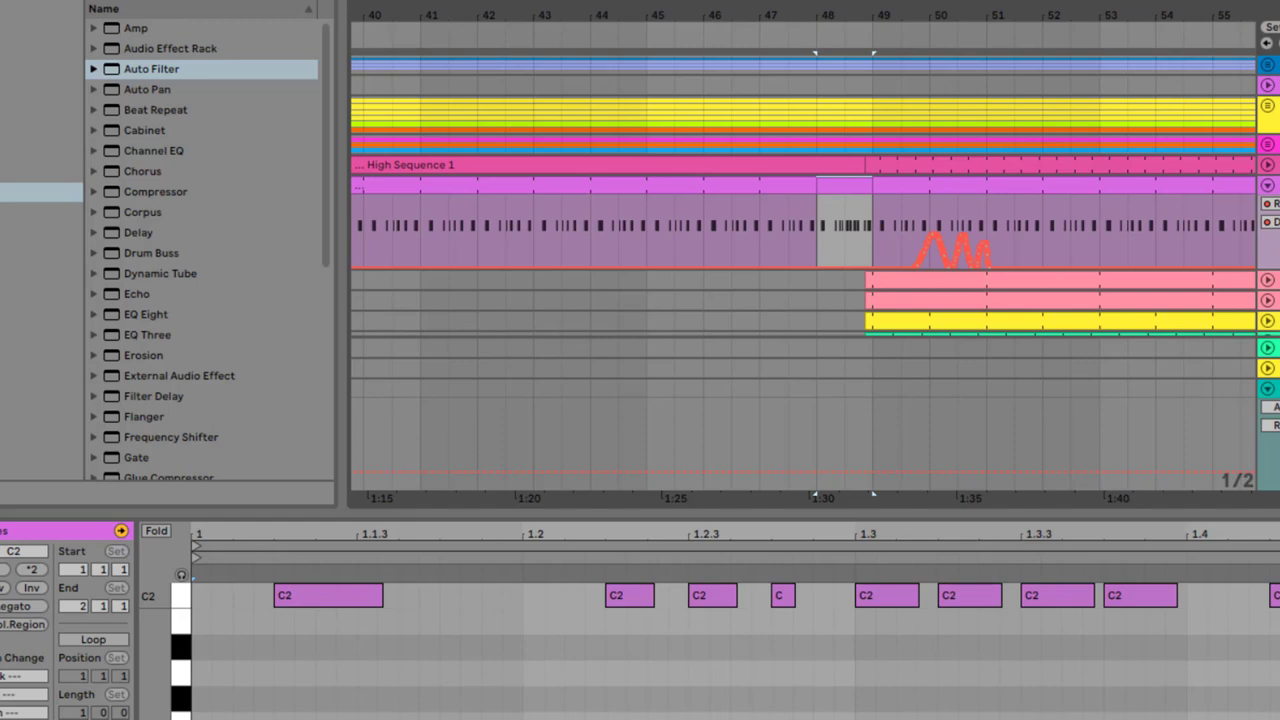
{"action": "left_click", "coordinate": [844, 230]}
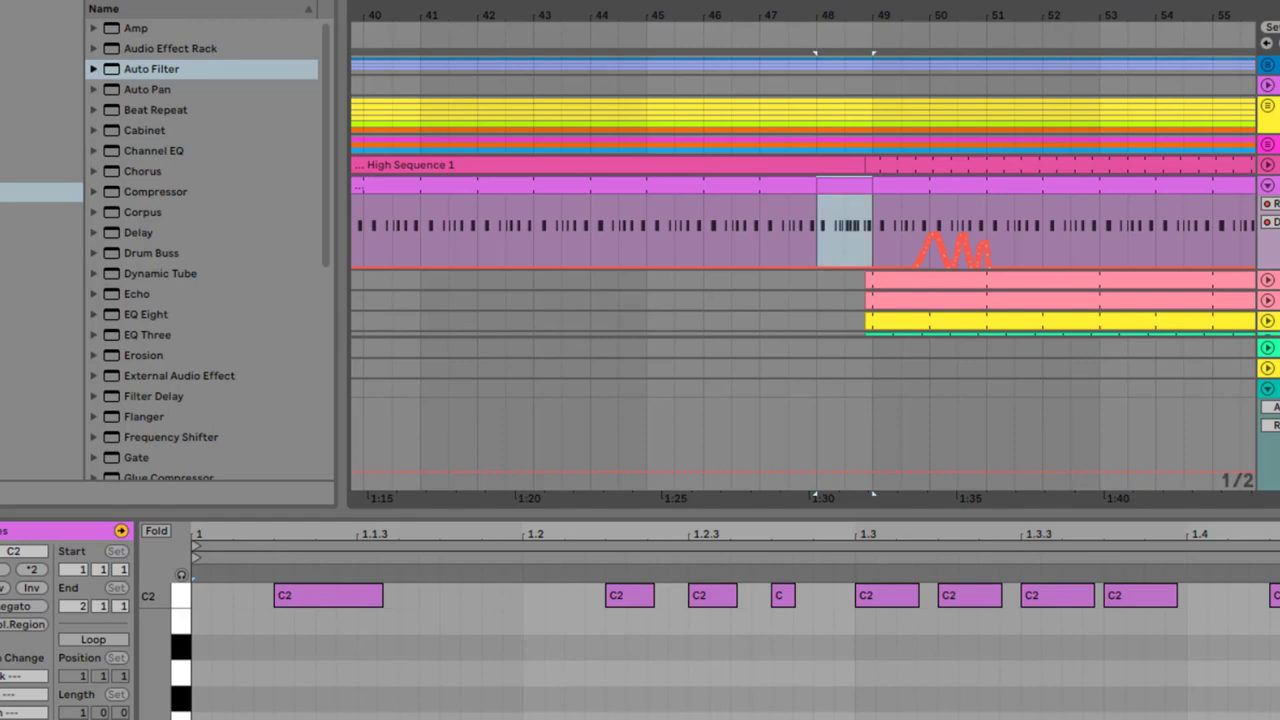
{"action": "key", "text": "ctrl+d"}
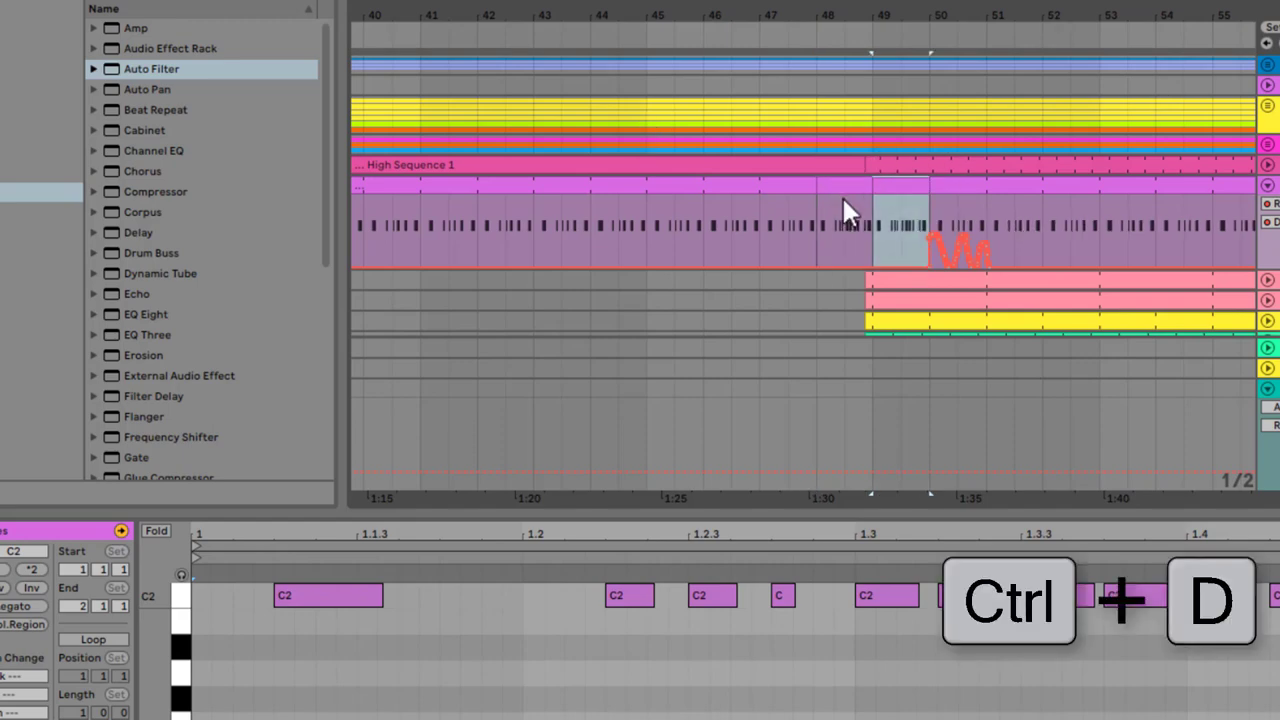
{"action": "key", "text": "ctrl+d"}
{"action": "key", "text": "ctrl+d"}
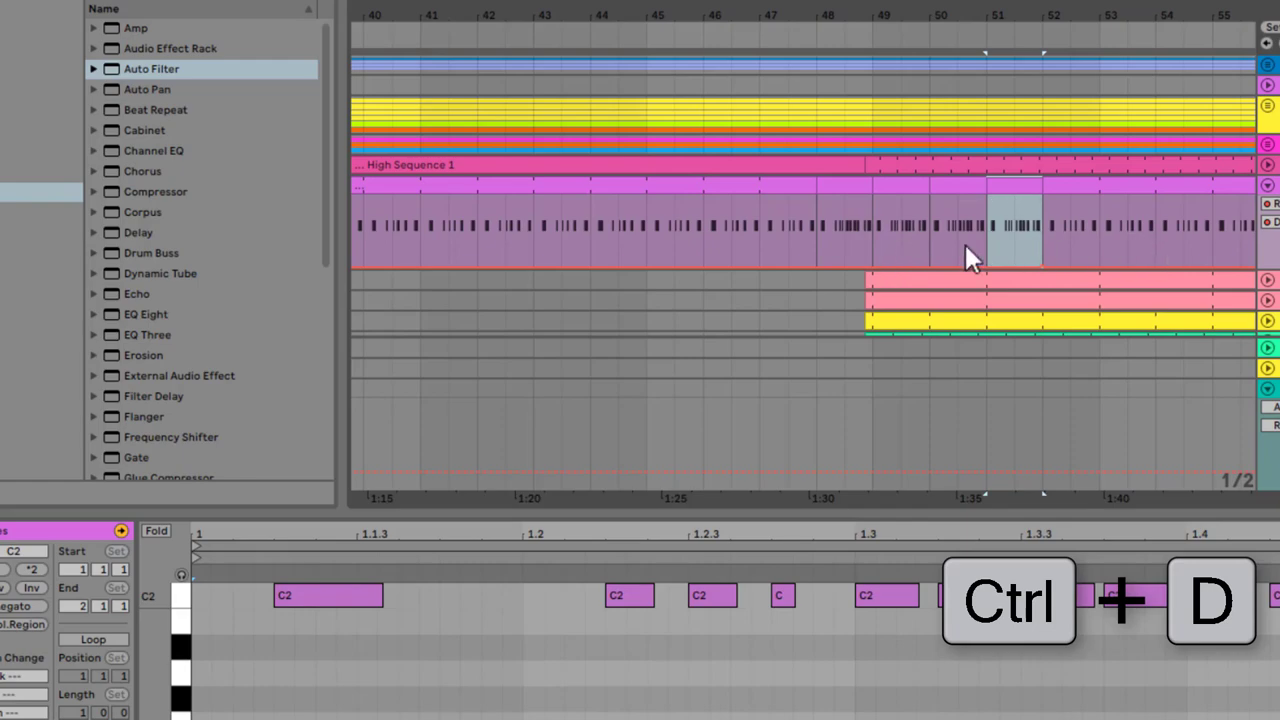
{"action": "key", "text": "ctrl+z"}
{"action": "key", "text": "ctrl+z"}
{"action": "key", "text": "ctrl+z"}
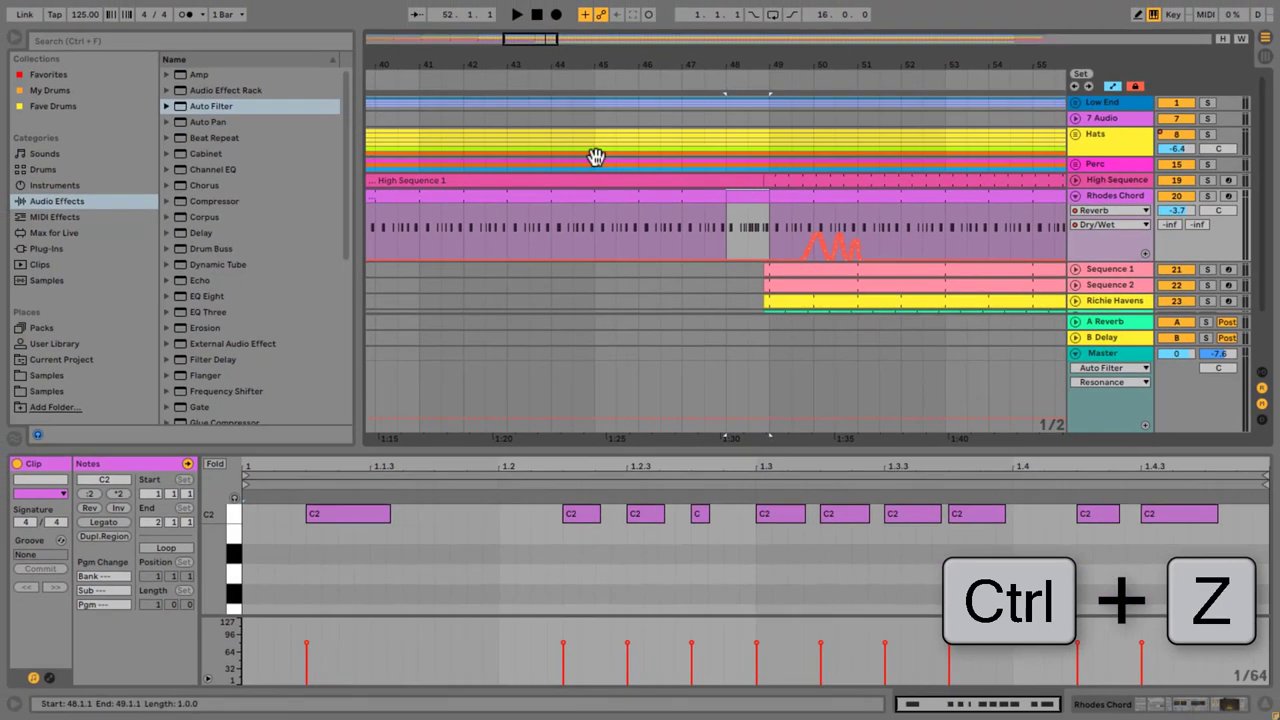
Step: Duplicate the one-bar piece into bar 49, then undo back to the two separate bar 48–49 clips
{"action": "key", "text": "ctrl+d"}
{"action": "key", "text": "ctrl+d"}
{"action": "key", "text": "ctrl+d"}
{"action": "key", "text": "ctrl+d"}
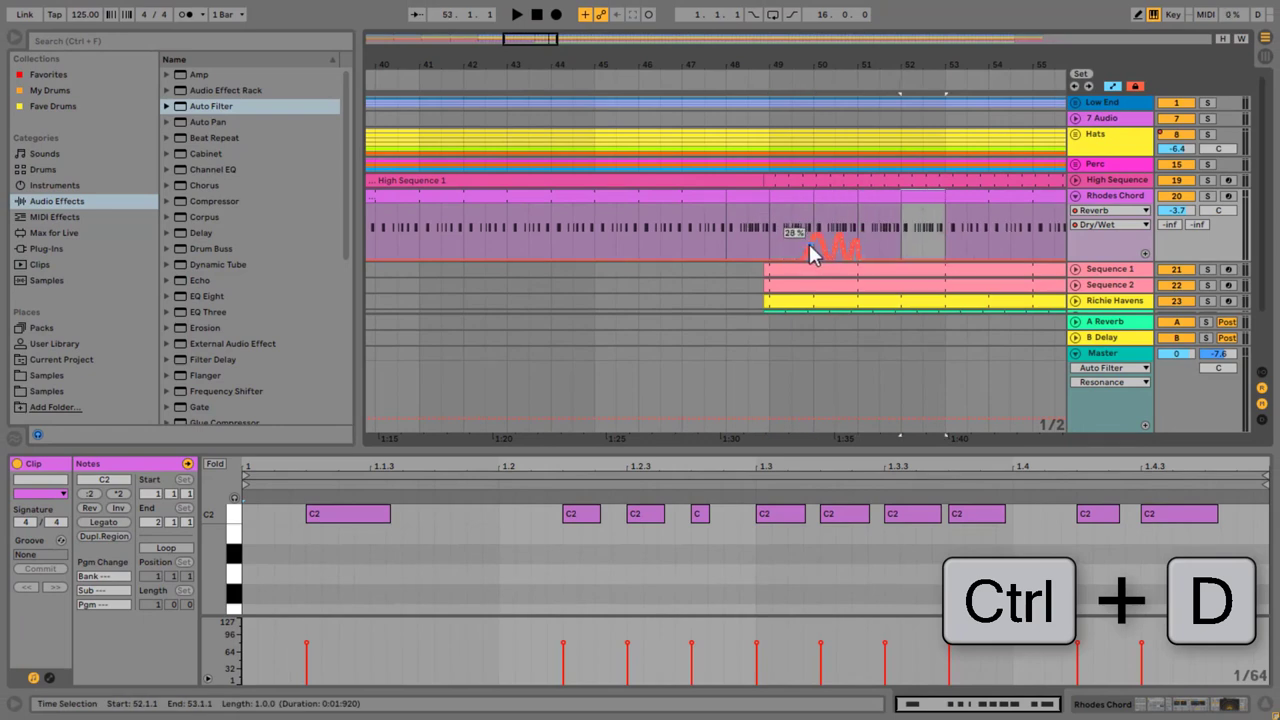
{"action": "key", "text": "ctrl+z"}
{"action": "key", "text": "ctrl+z"}
{"action": "key", "text": "ctrl+z"}
{"action": "key", "text": "ctrl+z"}
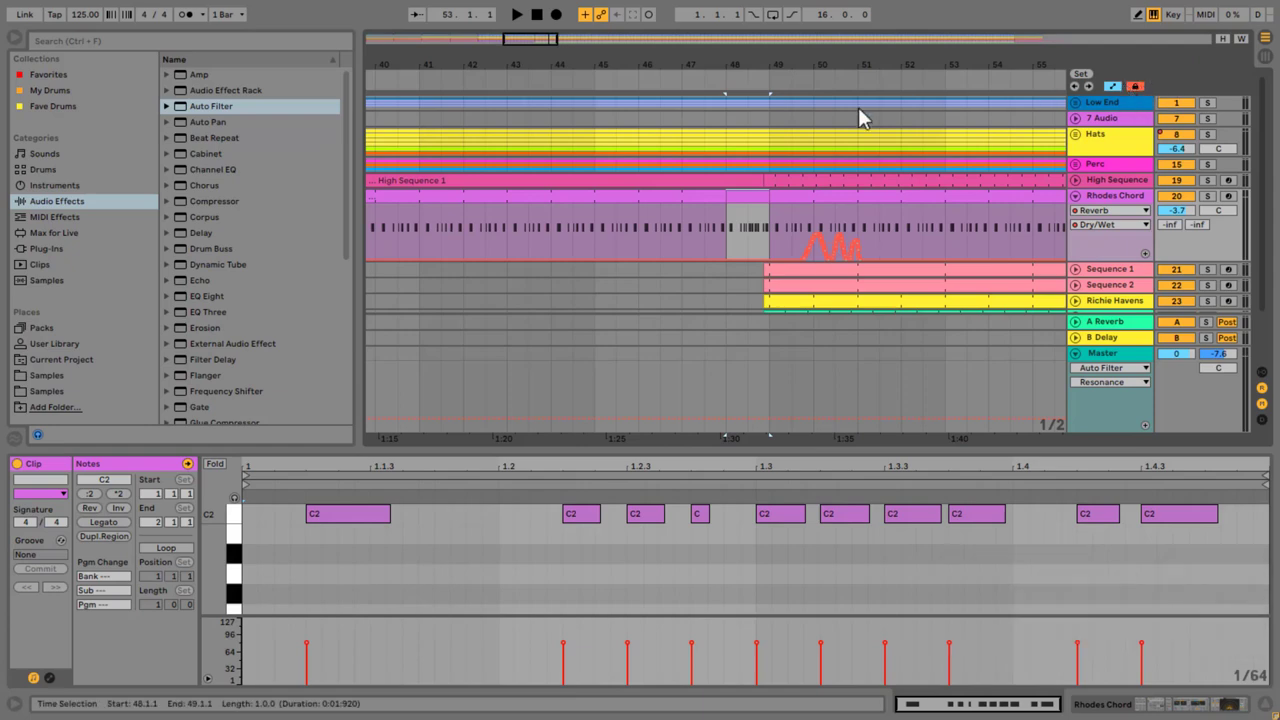
{"action": "key", "text": "ctrl+z"}
{"action": "key", "text": "ctrl+z"}
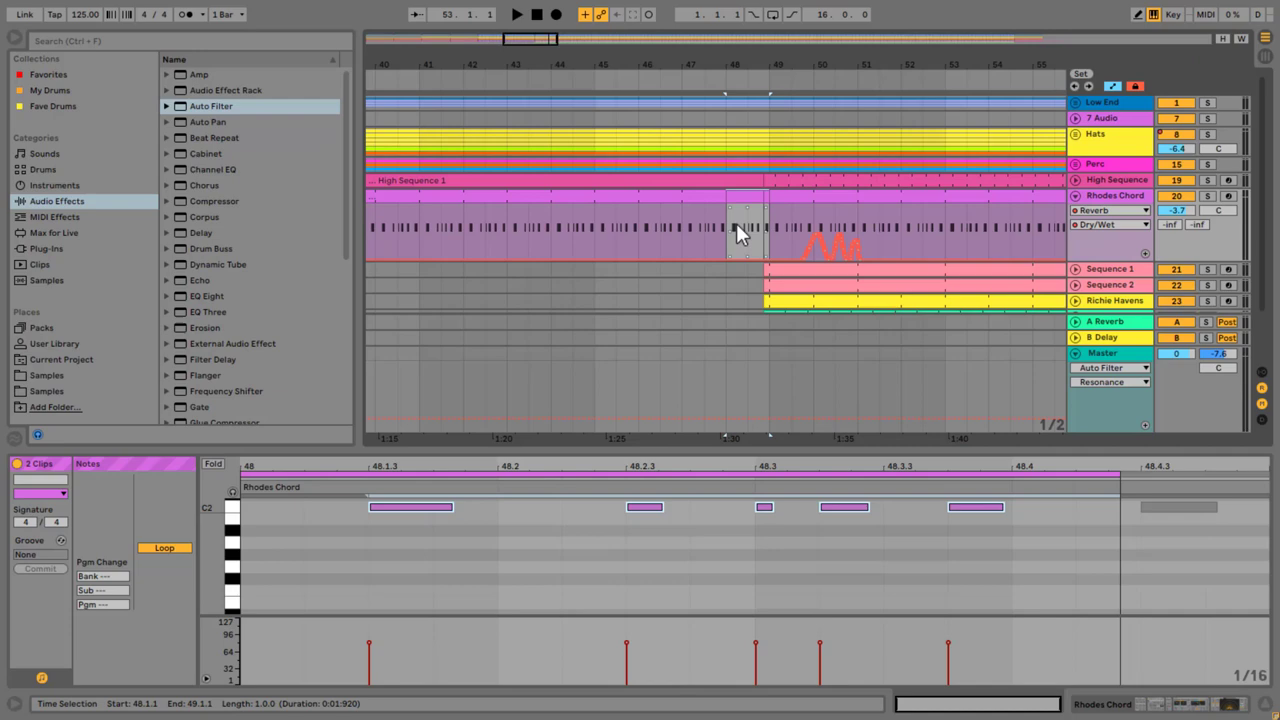
{"action": "left_click_drag", "start_coordinate": [842, 65], "coordinate": [846, 229]}
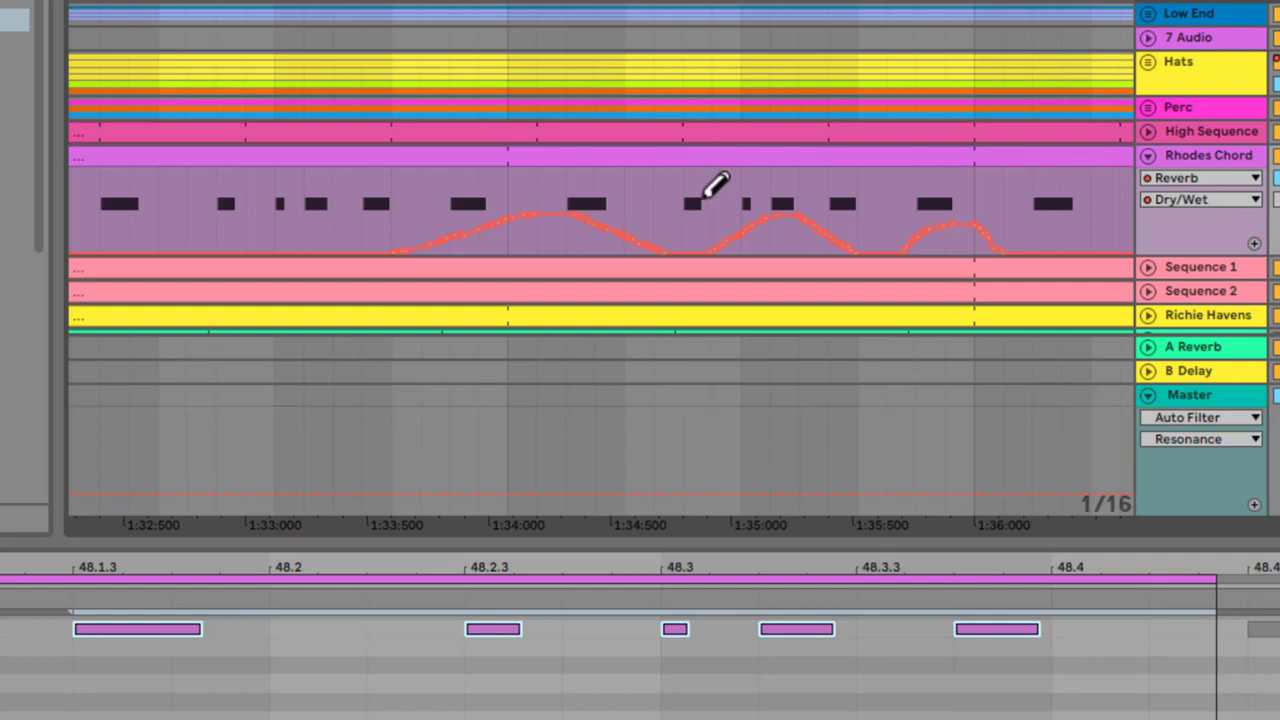
{"action": "key", "text": "b"}
{"action": "key", "text": "b"}
{"action": "mouse_move", "coordinate": [401, 249]}
{"action": "left_mouse_down"}
{"action": "mouse_move", "coordinate": [431, 190]}
{"action": "mouse_move", "coordinate": [457, 217]}
{"action": "mouse_move", "coordinate": [592, 228]}
{"action": "left_mouse_up"}
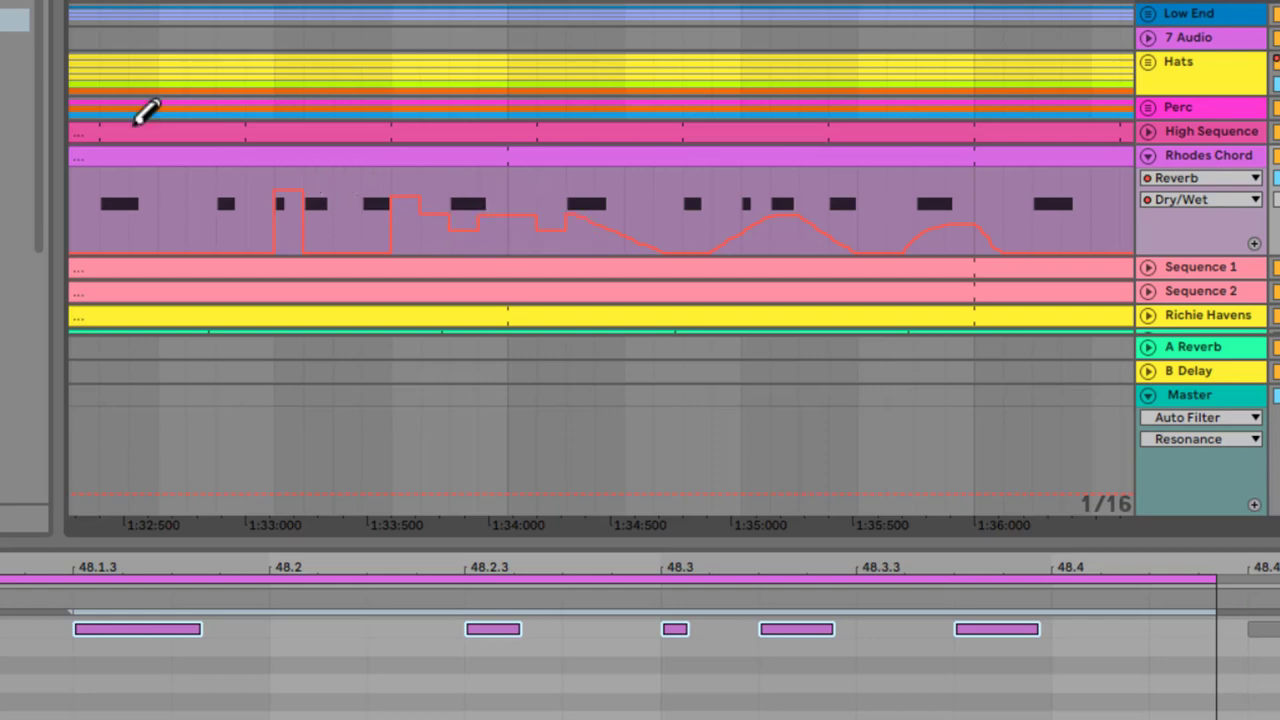
{"action": "left_click_drag", "start_coordinate": [306, 255], "coordinate": [289, 241]}
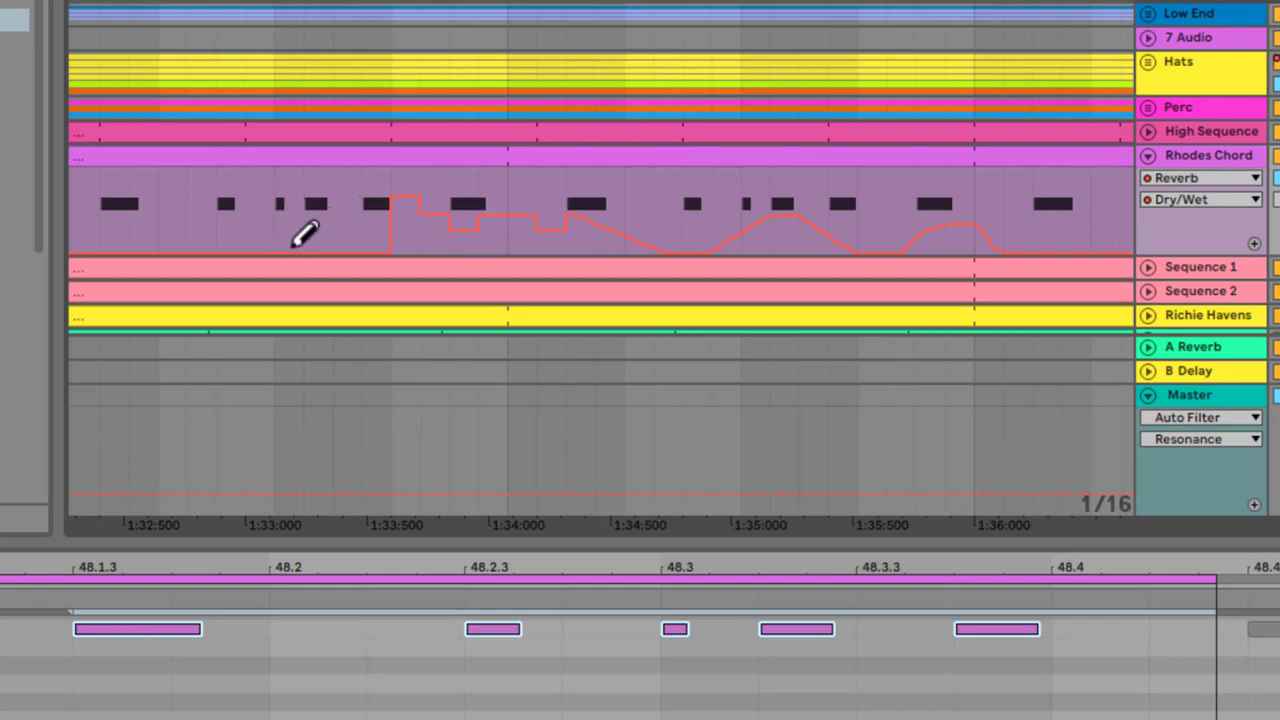
{"action": "mouse_move", "coordinate": [398, 240]}
{"action": "left_mouse_down"}
{"action": "mouse_move", "coordinate": [663, 183]}
{"action": "mouse_move", "coordinate": [799, 208]}
{"action": "mouse_move", "coordinate": [958, 262]}
{"action": "left_mouse_up"}
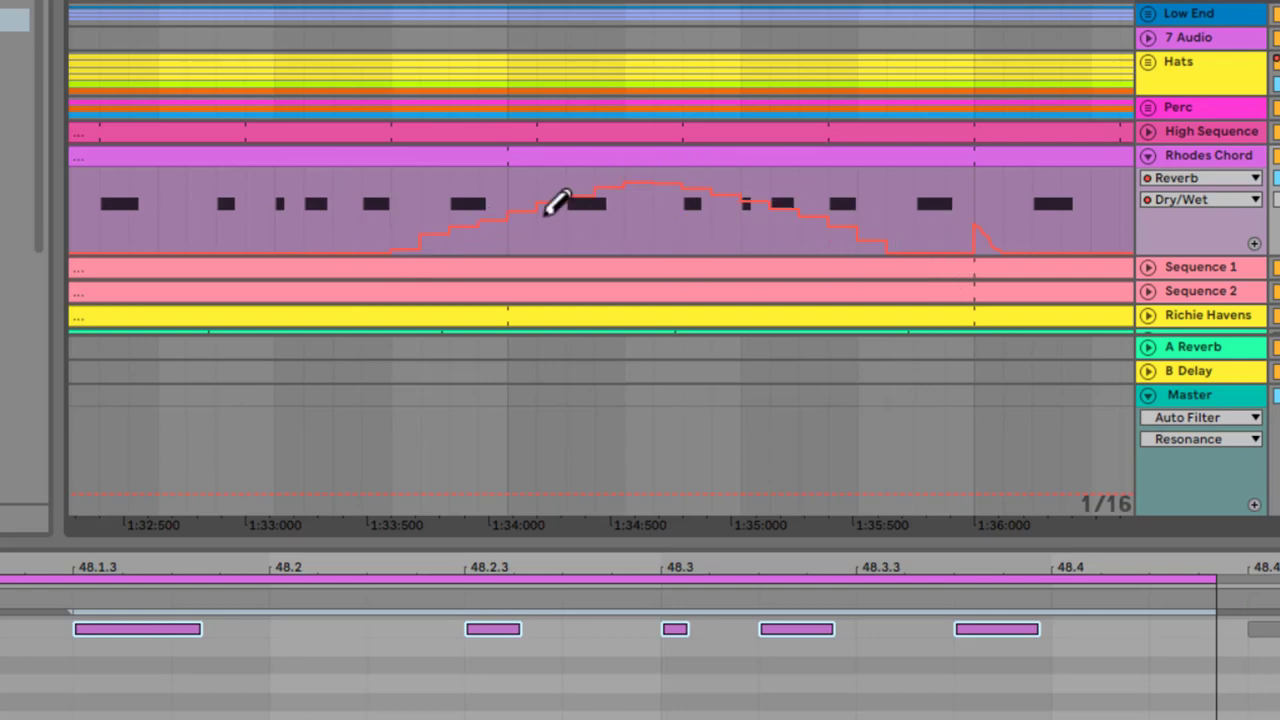
{"action": "mouse_move", "coordinate": [545, 211]}
{"action": "left_mouse_down"}
{"action": "mouse_move", "coordinate": [523, 209]}
{"action": "mouse_move", "coordinate": [912, 207]}
{"action": "mouse_move", "coordinate": [858, 226]}
{"action": "left_mouse_up"}
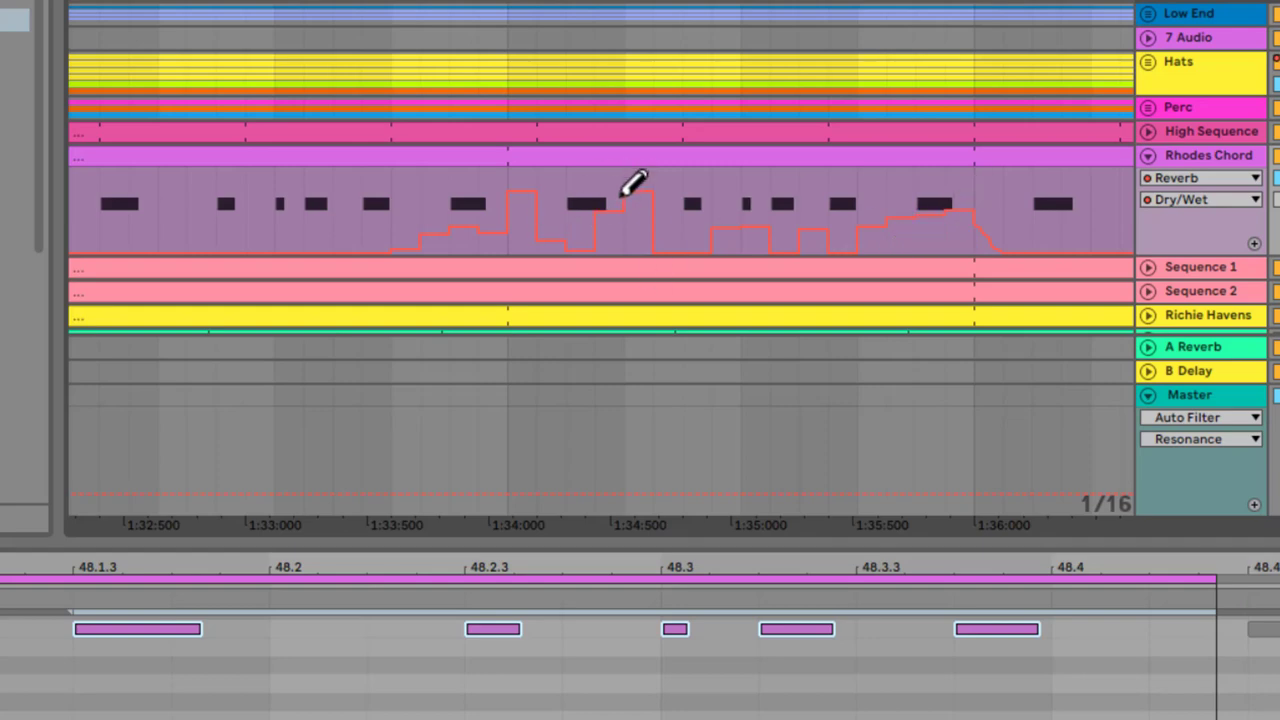
{"action": "key", "text": "ctrl+z"}
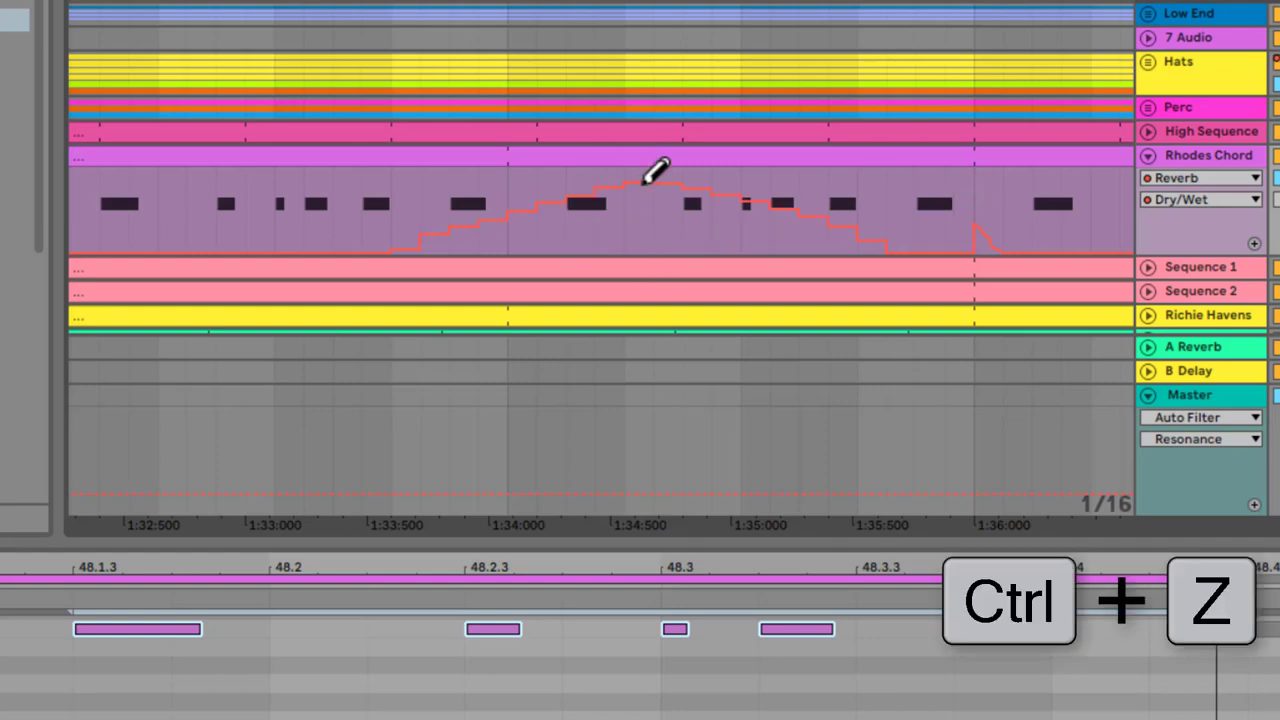
{"action": "key", "text": "ctrl+z"}
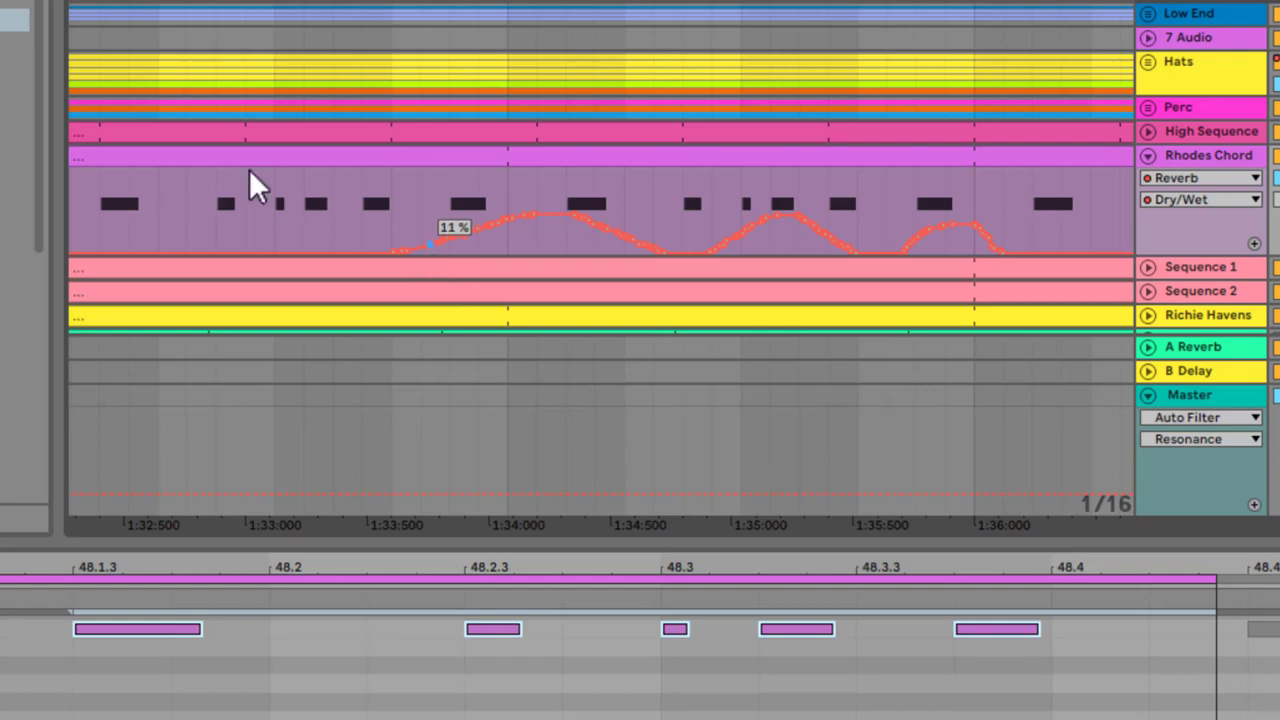
{"action": "left_click", "coordinate": [440, 232]}
{"action": "key", "text": "ctrl+z"}
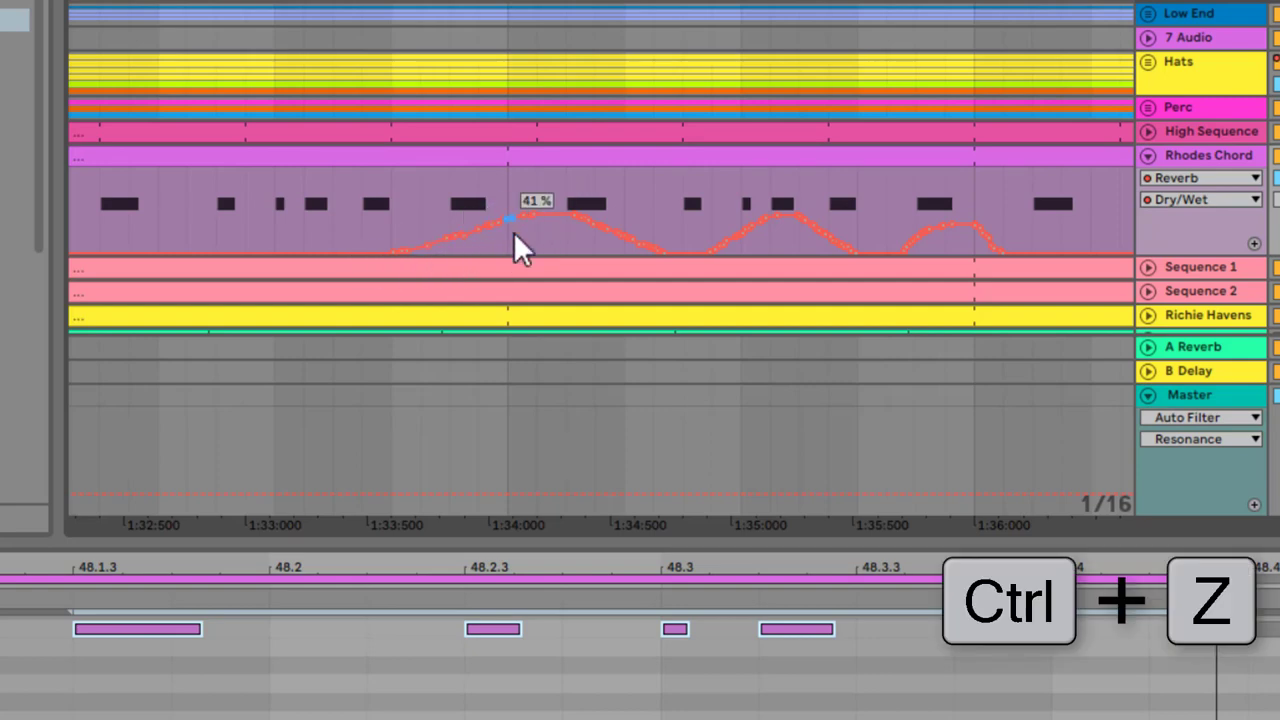
{"action": "key", "text": "ctrl+y"}
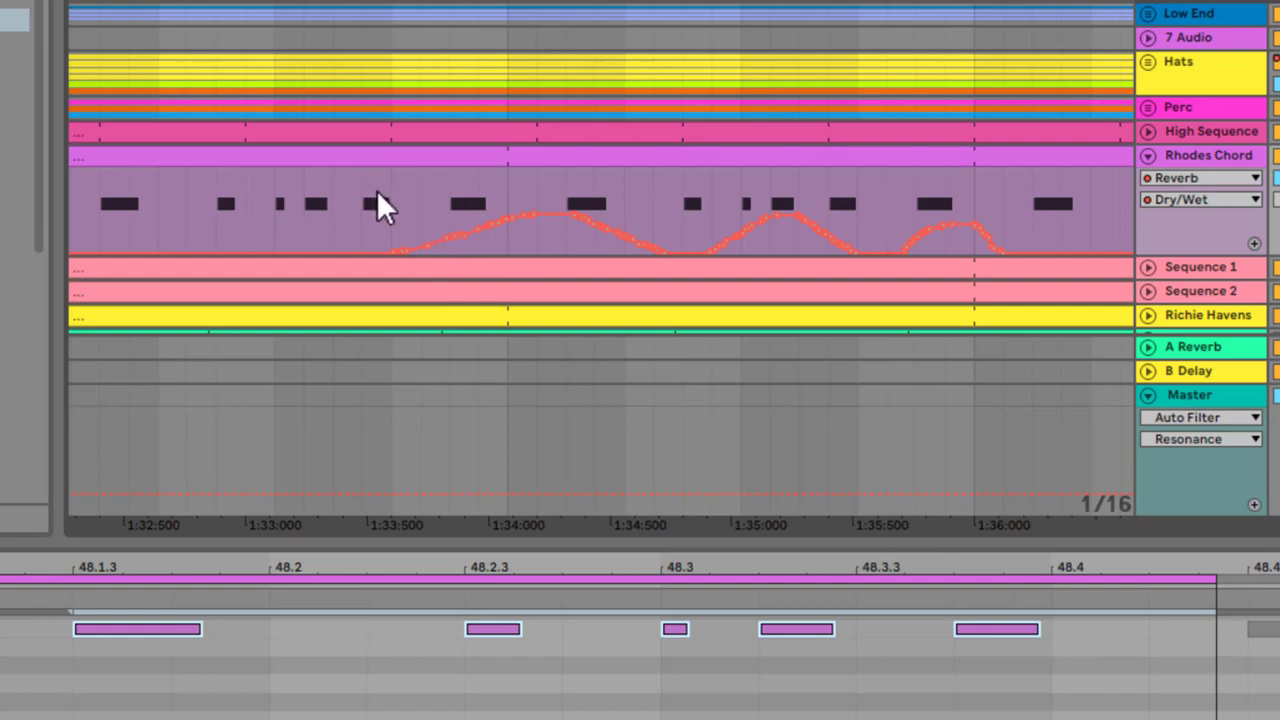
Step: Select the reverb curve span and compress it to run from 1:34:000 to about 1:36:000
{"action": "left_click_drag", "start_coordinate": [388, 207], "coordinate": [1052, 212]}
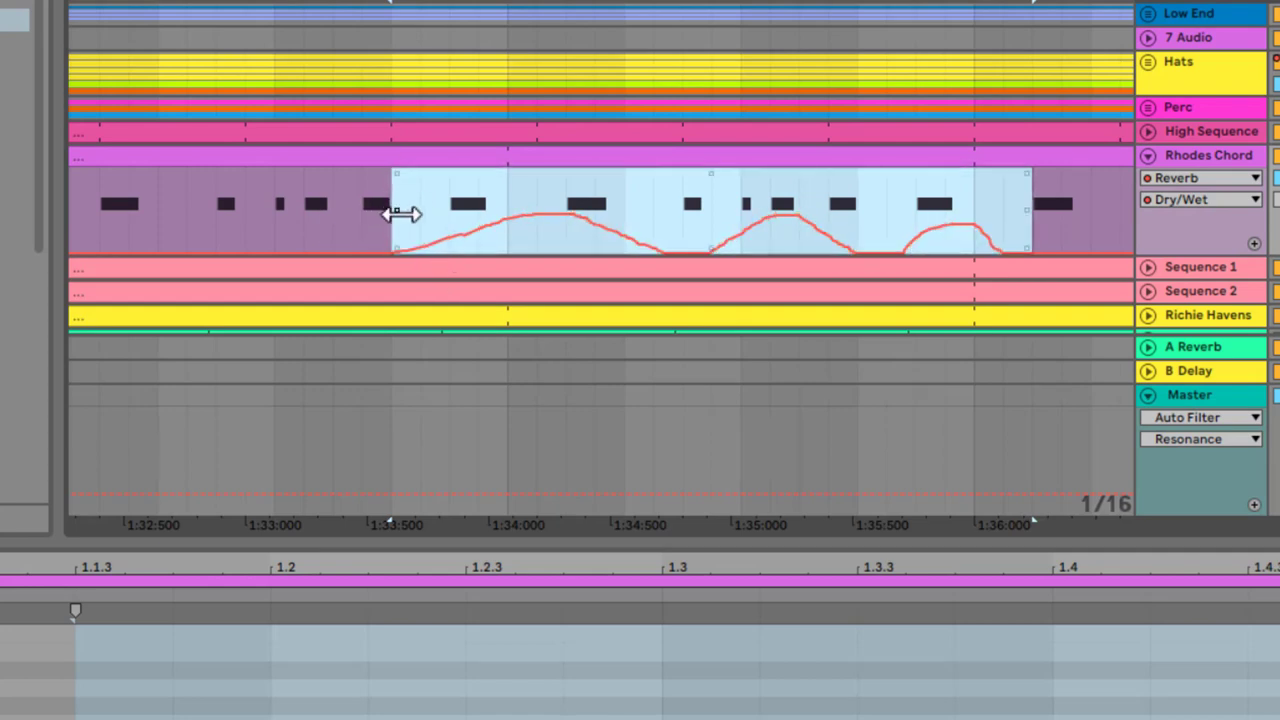
{"action": "left_click_drag", "start_coordinate": [406, 211], "coordinate": [523, 177]}
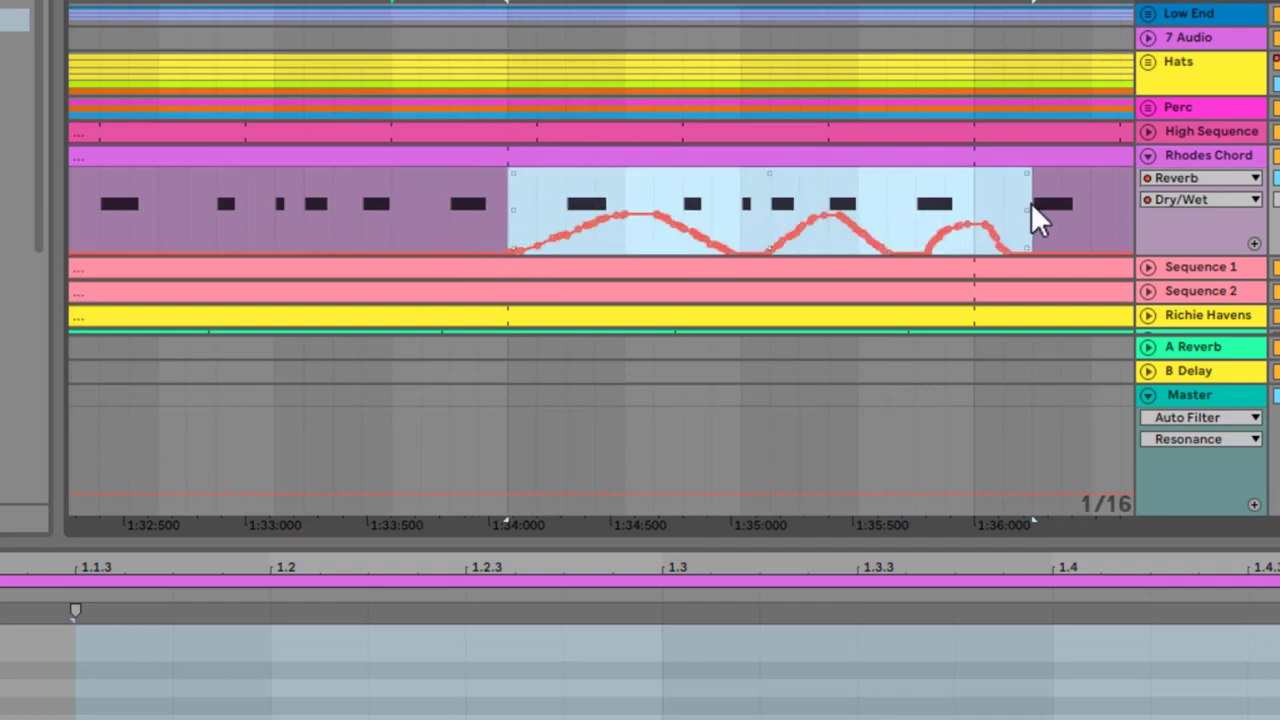
{"action": "left_click_drag", "start_coordinate": [1030, 212], "coordinate": [974, 211]}
Step: Adjust the compressed curve's peak and start heights, then select the curve inside the span
{"action": "mouse_move", "coordinate": [881, 236]}
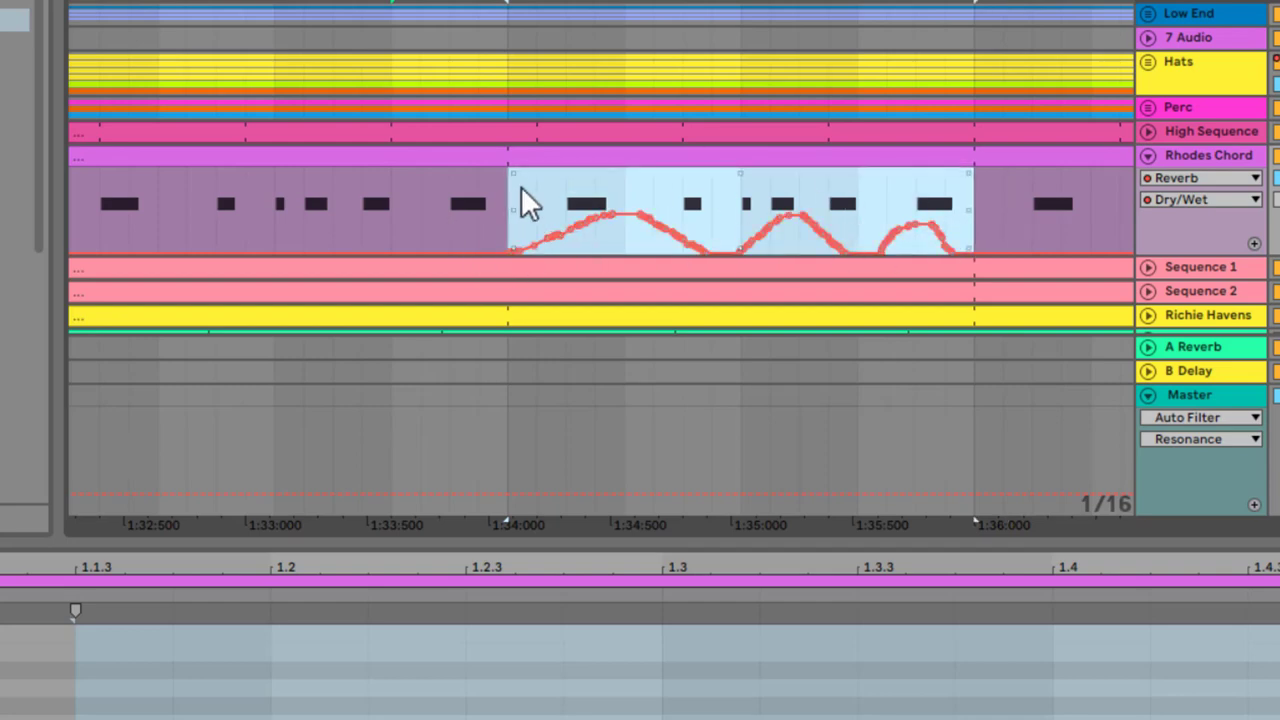
{"action": "mouse_move", "coordinate": [513, 174]}
{"action": "left_mouse_down"}
{"action": "mouse_move", "coordinate": [314, 110]}
{"action": "mouse_move", "coordinate": [511, 120]}
{"action": "mouse_move", "coordinate": [511, 51]}
{"action": "mouse_move", "coordinate": [517, 165]}
{"action": "left_mouse_up"}
{"action": "left_click_drag", "start_coordinate": [513, 248], "coordinate": [513, 247]}
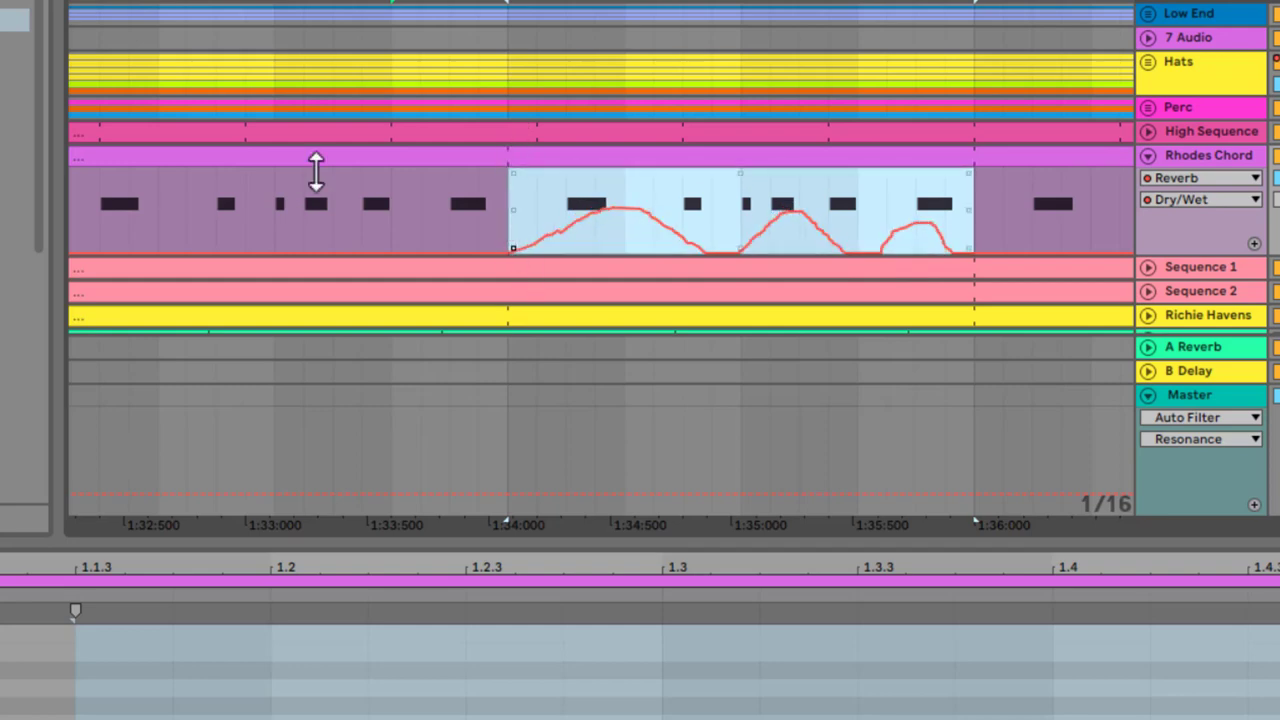
{"action": "left_click_drag", "start_coordinate": [316, 172], "coordinate": [516, 262]}
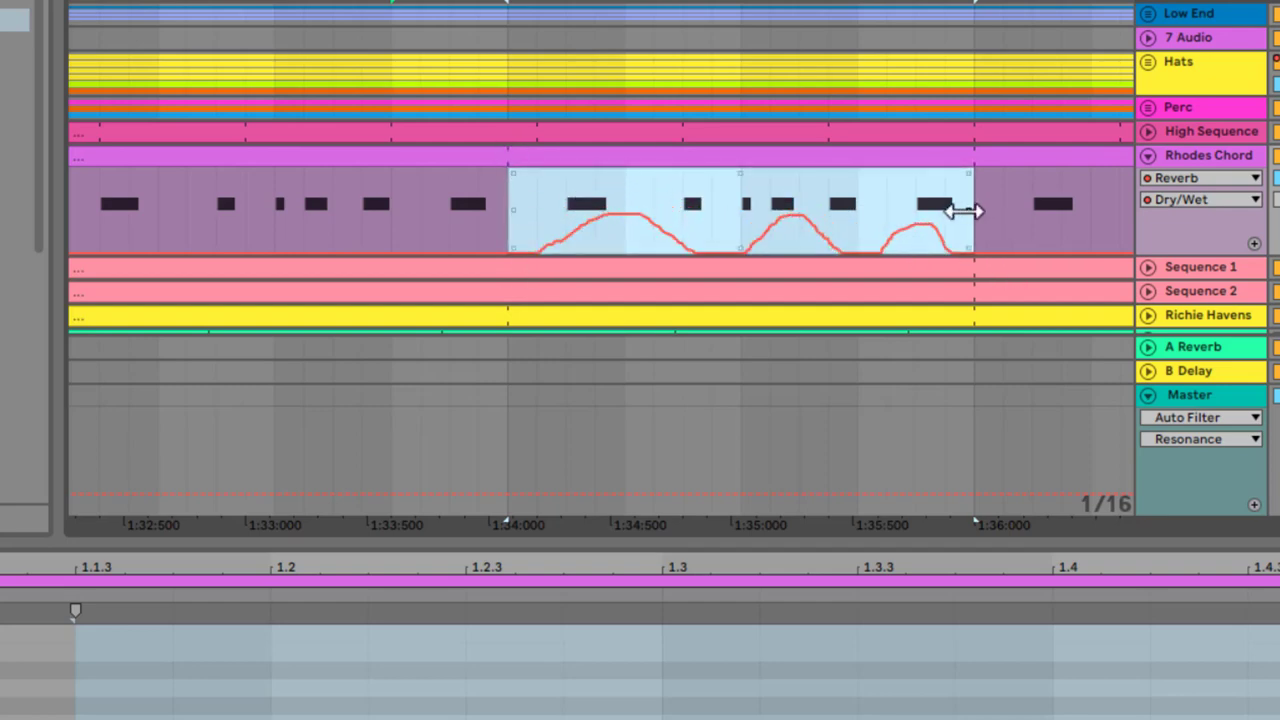
{"action": "left_click_drag", "start_coordinate": [962, 211], "coordinate": [960, 196]}
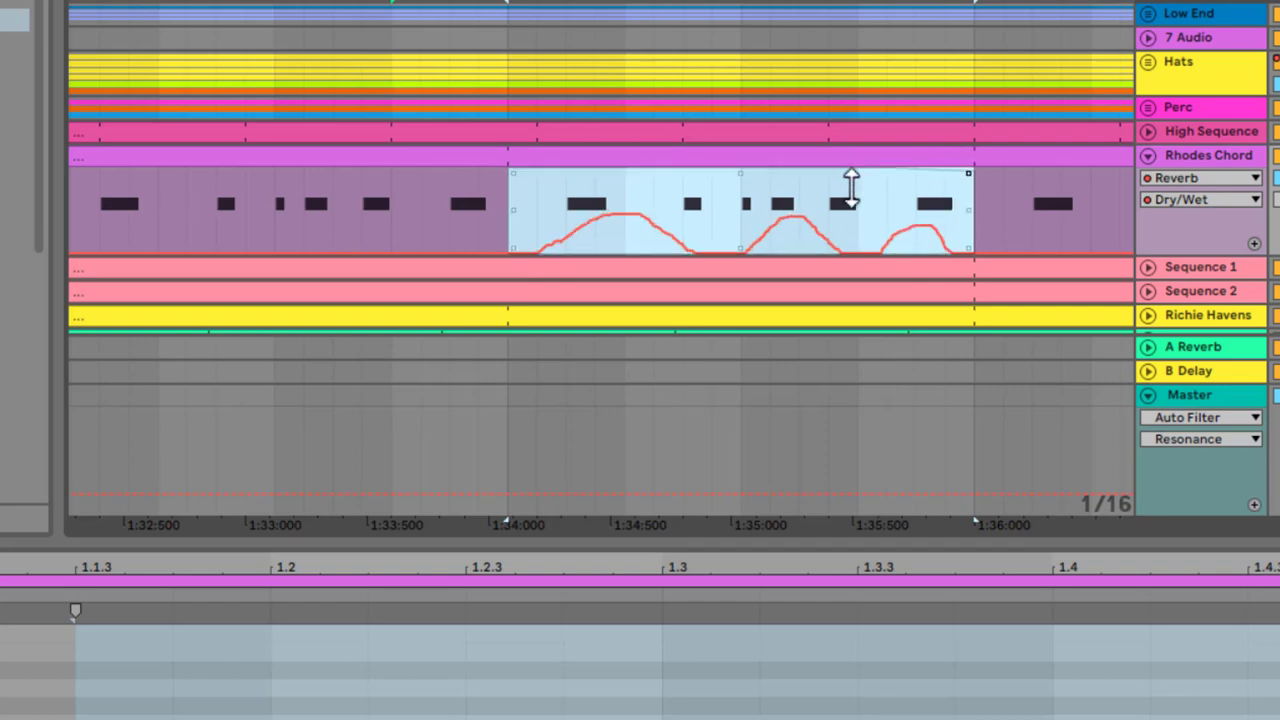
{"action": "left_click_drag", "start_coordinate": [851, 188], "coordinate": [930, 162]}
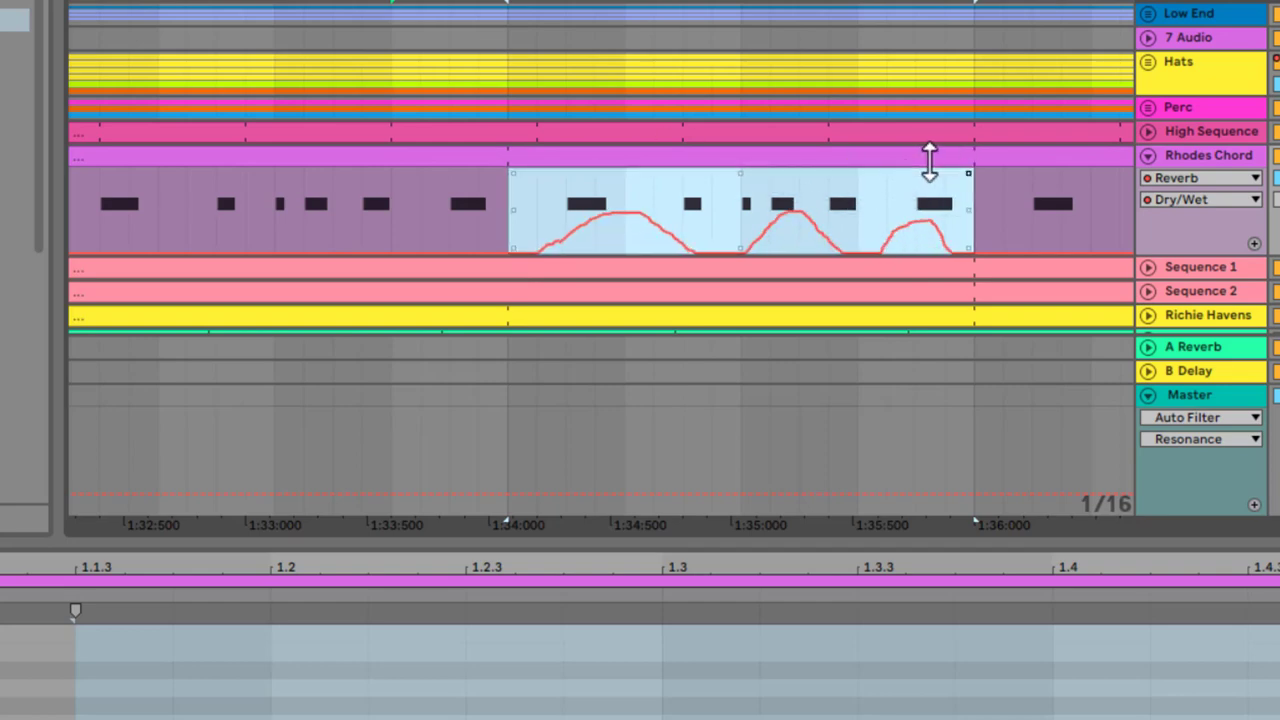
{"action": "left_click", "coordinate": [790, 207]}
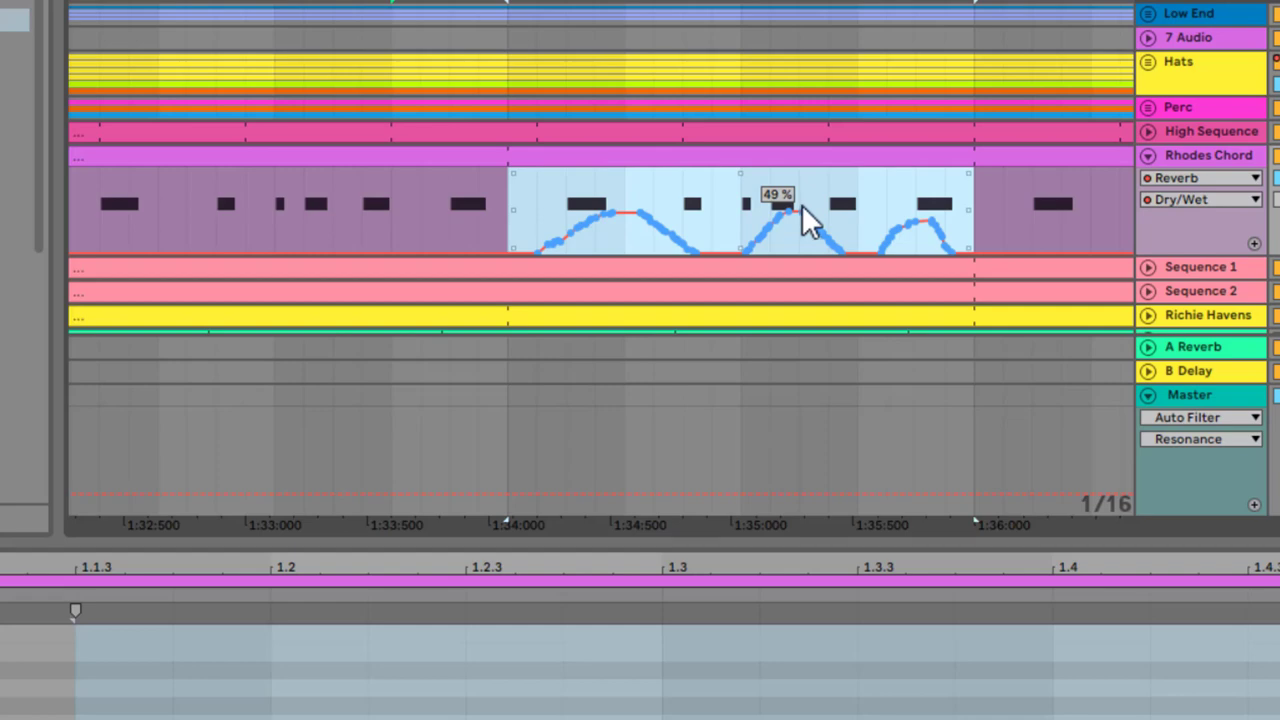
Step: Deselect the envelope and zoom in on the first Reverb Dry/Wet swell
{"action": "left_click", "coordinate": [681, 212]}
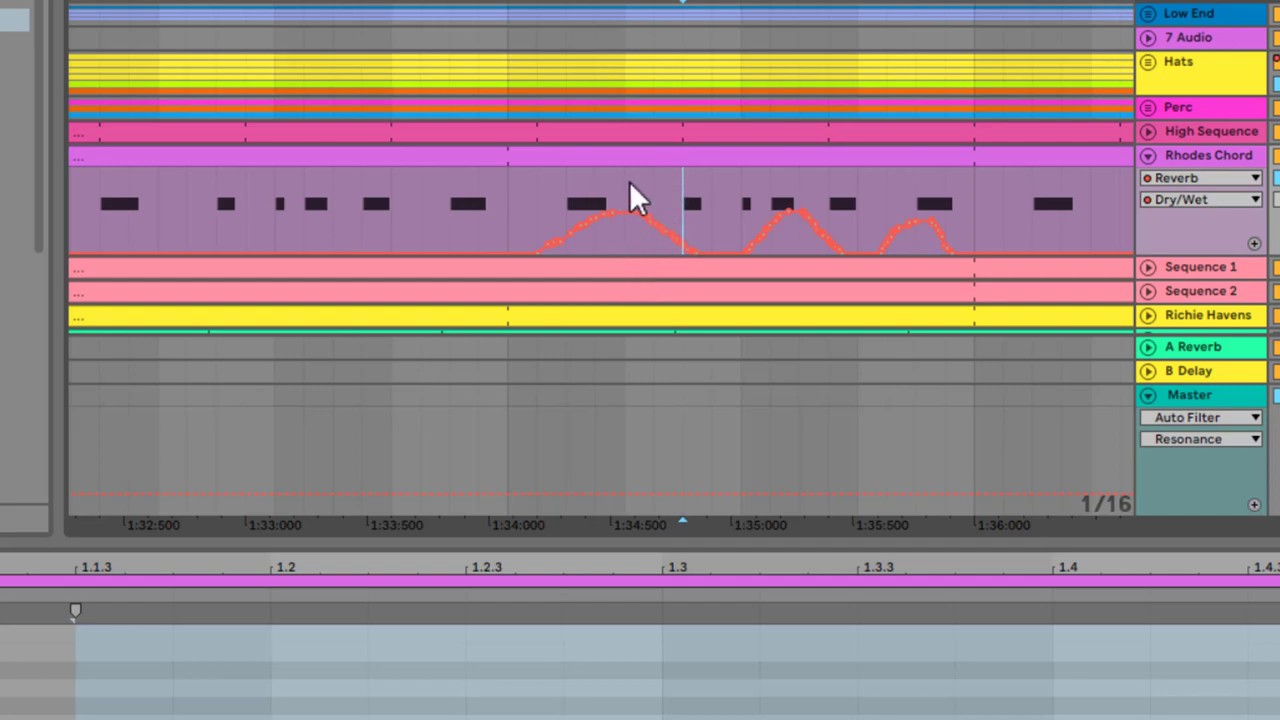
{"action": "scroll", "coordinate": [651, 94], "scroll_direction": "up", "scroll_amount": 6}
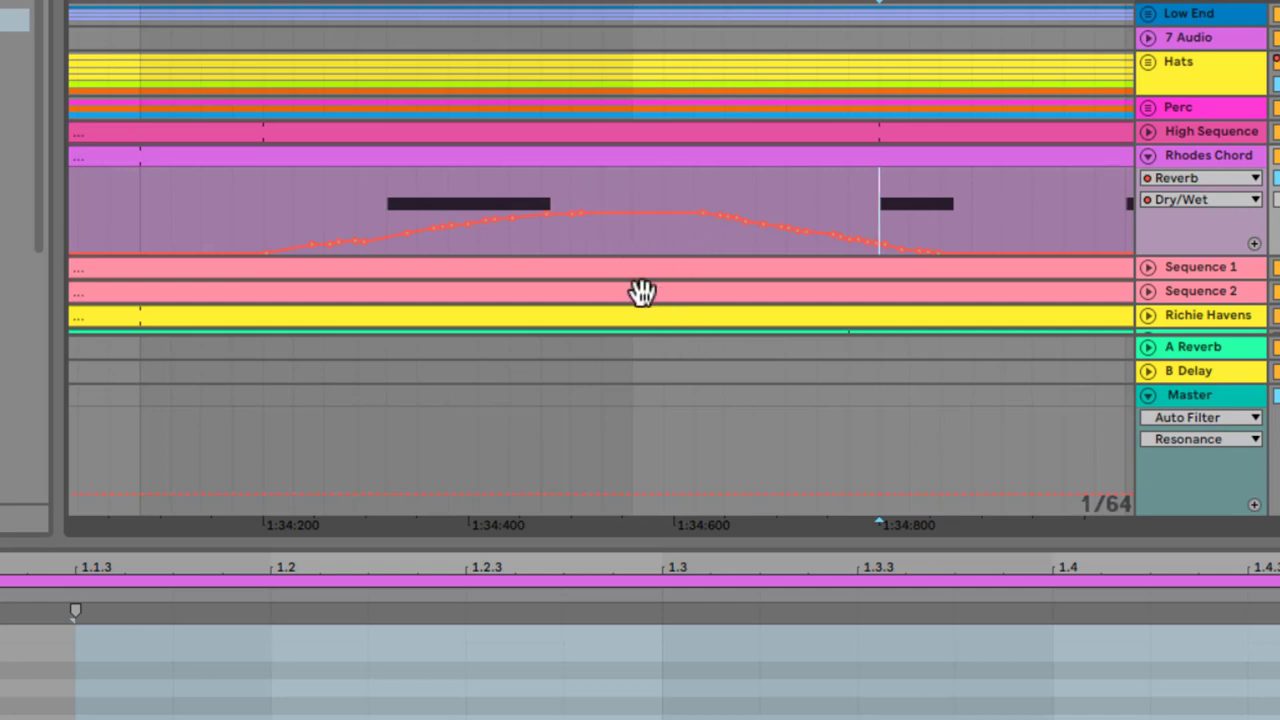
Step: Add a breakpoint at the first swell's top and level it into a raised plateau
{"action": "left_click", "coordinate": [637, 204]}
{"action": "left_click_drag", "start_coordinate": [637, 202], "coordinate": [629, 212]}
{"action": "mouse_move", "coordinate": [652, 230]}
{"action": "left_mouse_down"}
{"action": "mouse_move", "coordinate": [648, 243]}
{"action": "mouse_move", "coordinate": [639, 207]}
{"action": "mouse_move", "coordinate": [645, 226]}
{"action": "left_mouse_up"}
Step: Select the first swell's time range and drag its Dry/Wet automation down to 0 %
{"action": "left_click_drag", "start_coordinate": [232, 208], "coordinate": [478, 210]}
{"action": "left_click_drag", "start_coordinate": [581, 210], "coordinate": [1004, 216]}
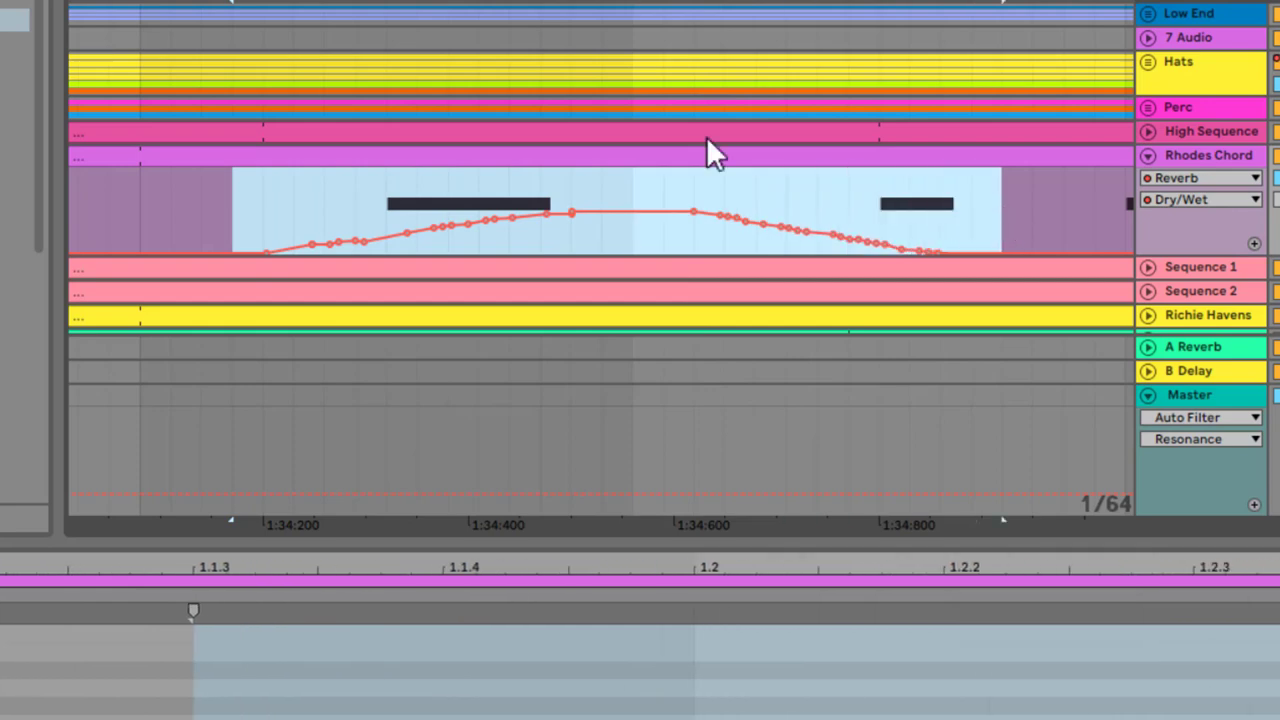
{"action": "mouse_move", "coordinate": [657, 225]}
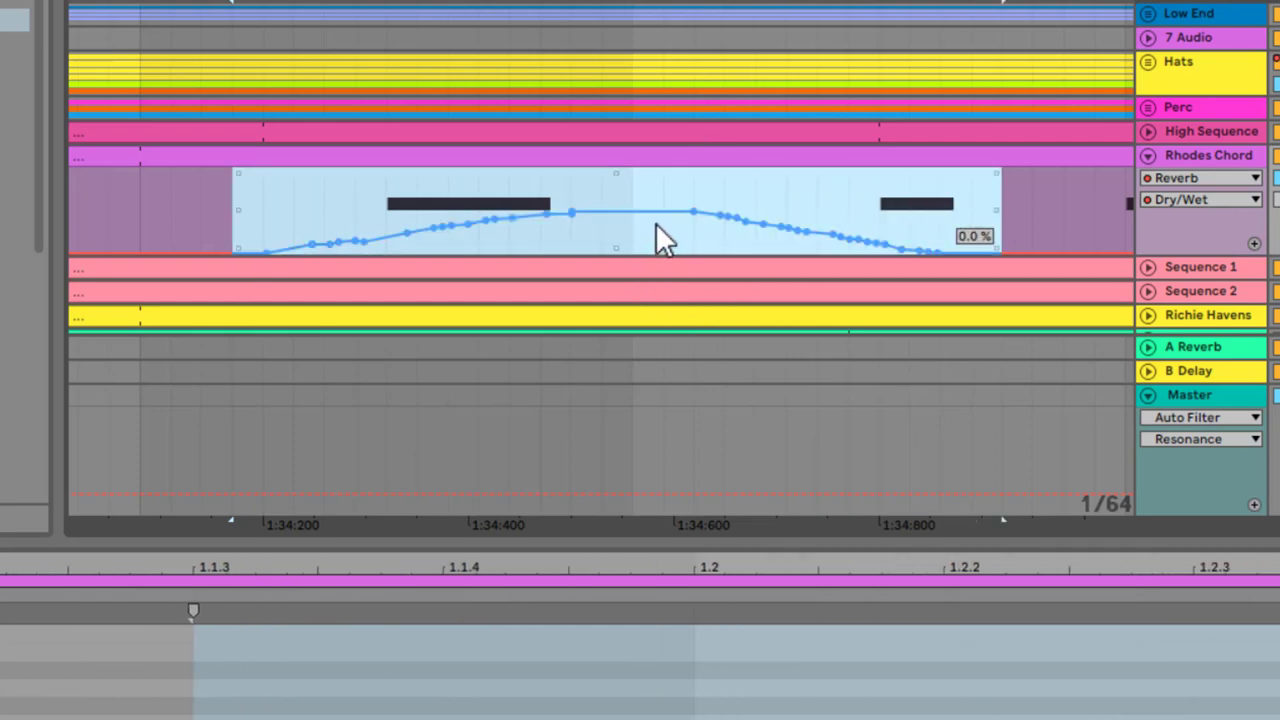
{"action": "left_click_drag", "start_coordinate": [656, 224], "coordinate": [659, 268]}
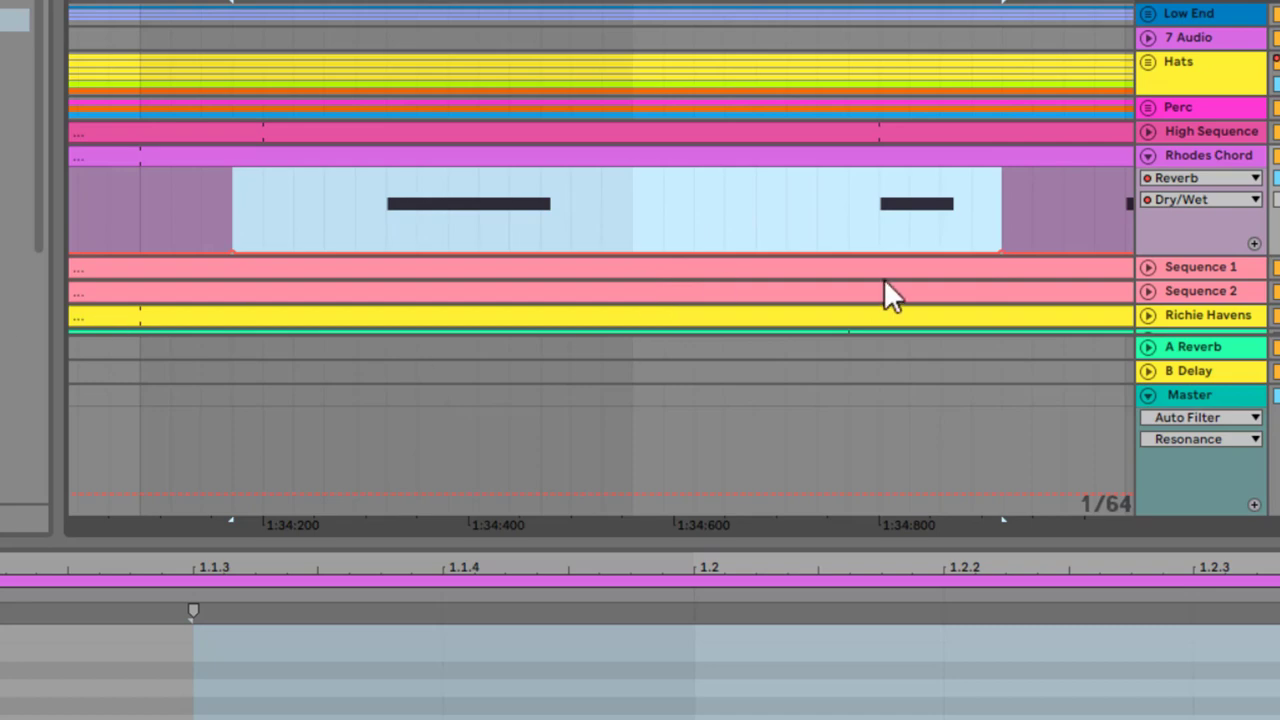
{"action": "scroll", "coordinate": [770, 20], "scroll_direction": "down", "scroll_amount": 2}
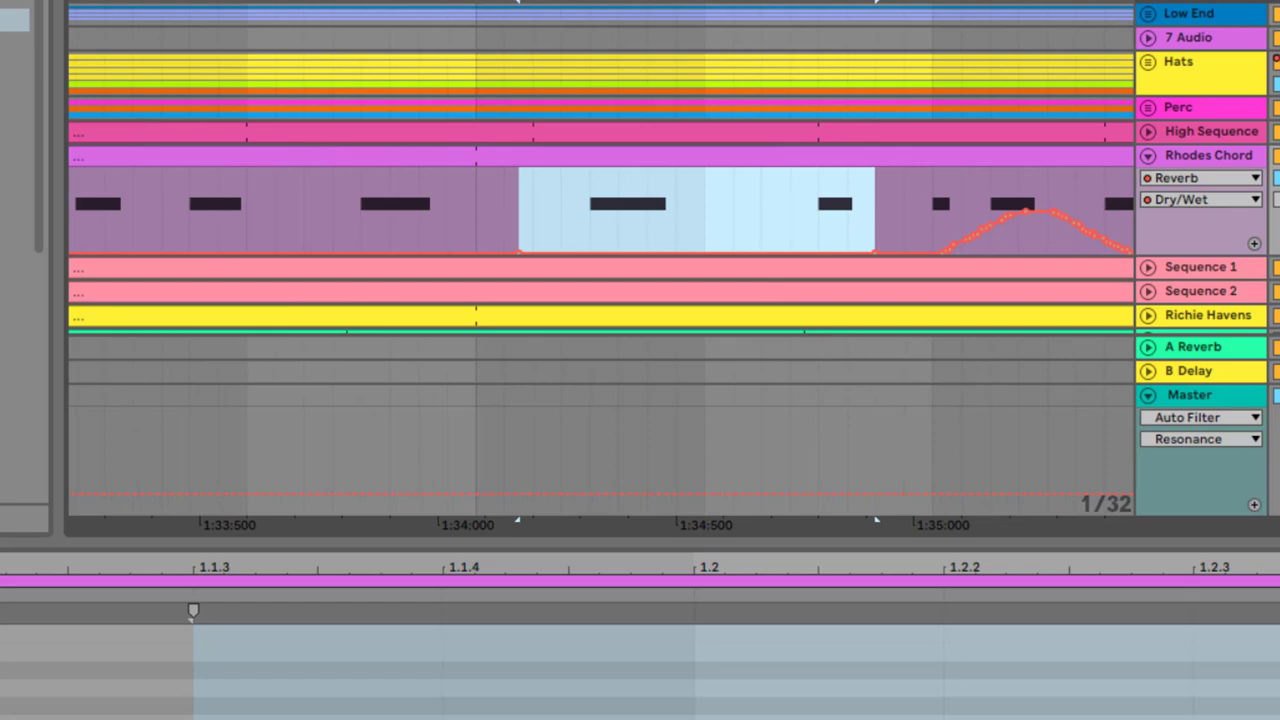
{"action": "scroll", "coordinate": [695, 260], "scroll_direction": "down", "scroll_amount": 6}
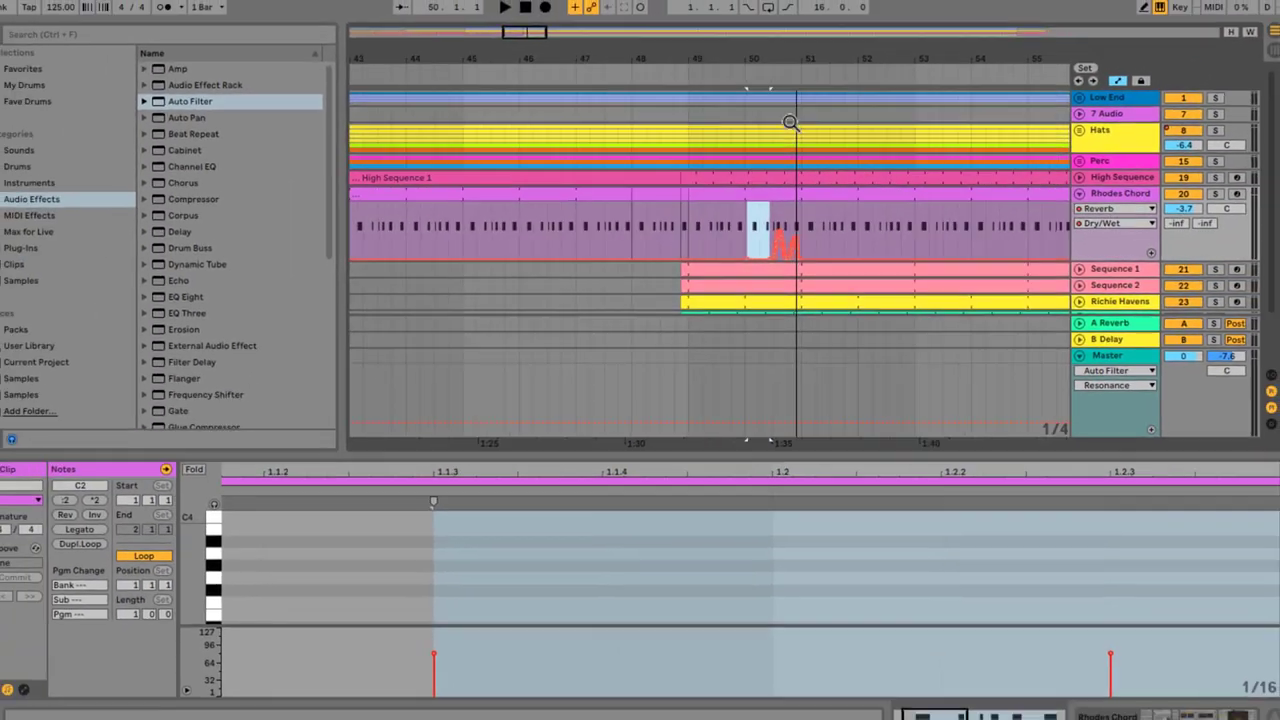
Step: Switch the Master automation lane from Auto Filter Resonance to Auto Filter Frequency
{"action": "scroll", "coordinate": [650, 147], "scroll_direction": "up", "scroll_amount": 5}
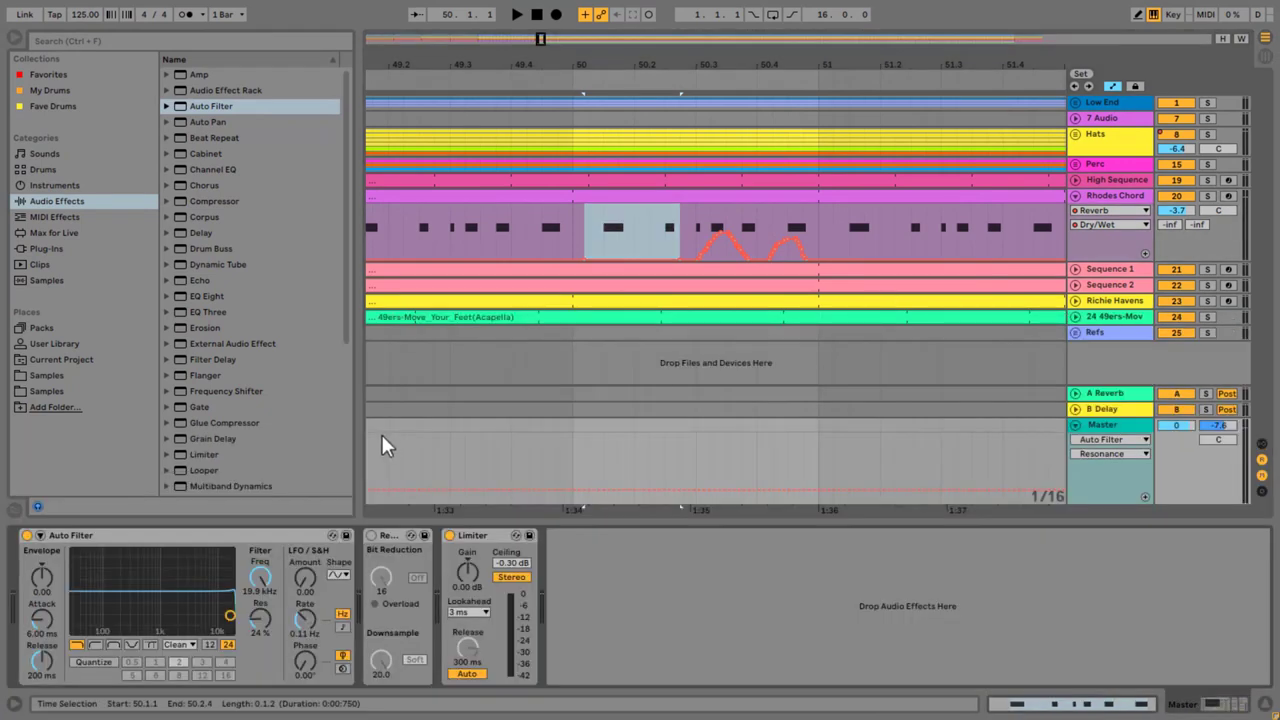
{"action": "left_click", "coordinate": [262, 578]}
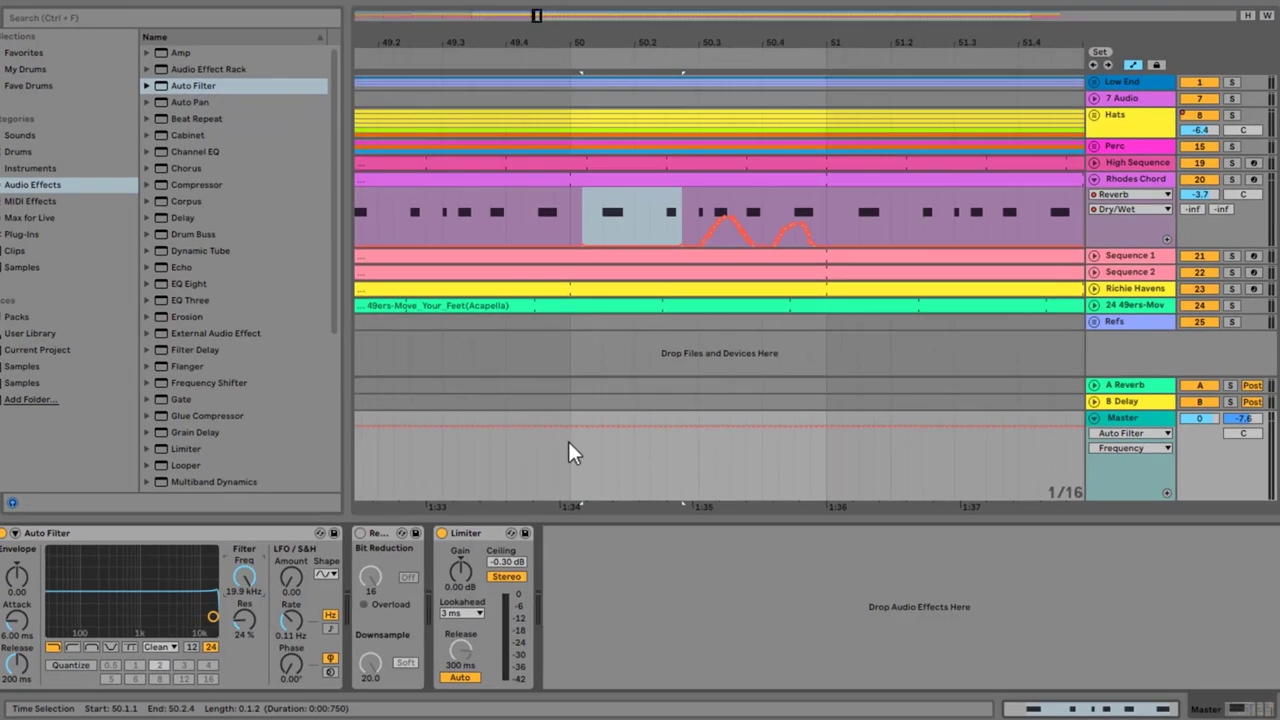
Step: Insert a descending ramp shape into the 1:34–1:35 Master Frequency automation
{"action": "left_click_drag", "start_coordinate": [571, 449], "coordinate": [698, 452]}
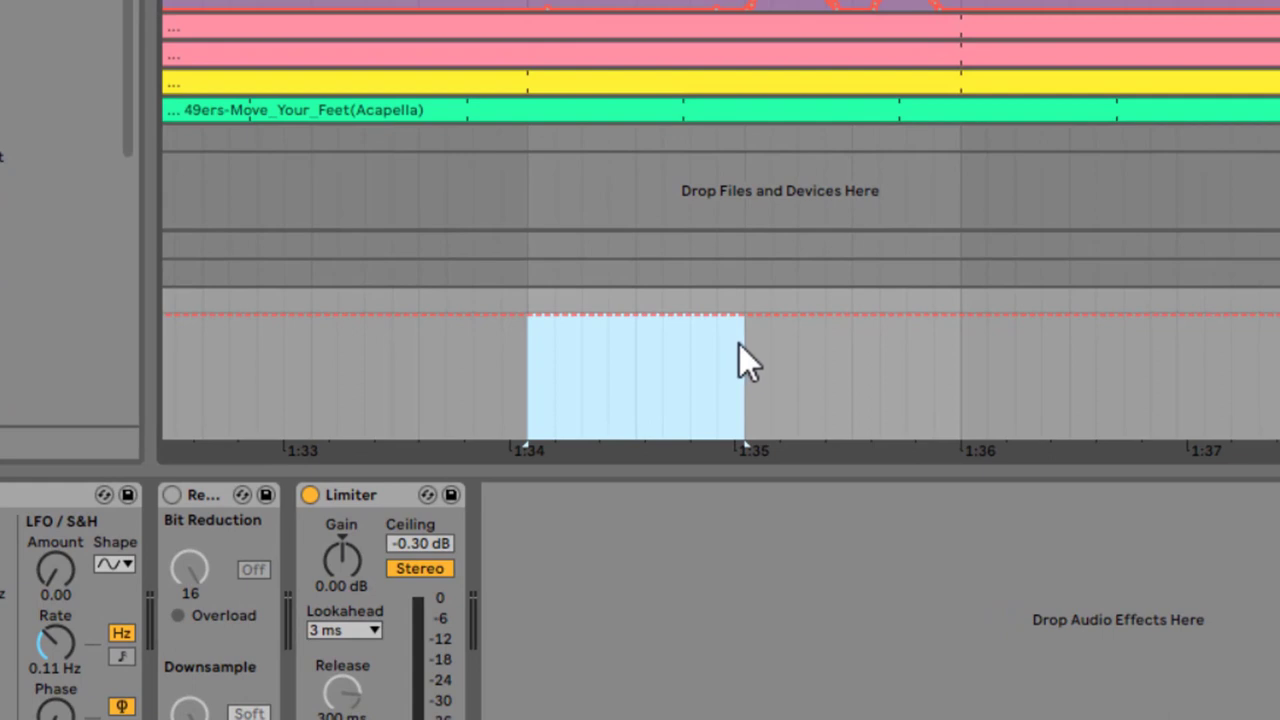
{"action": "right_click", "coordinate": [702, 343]}
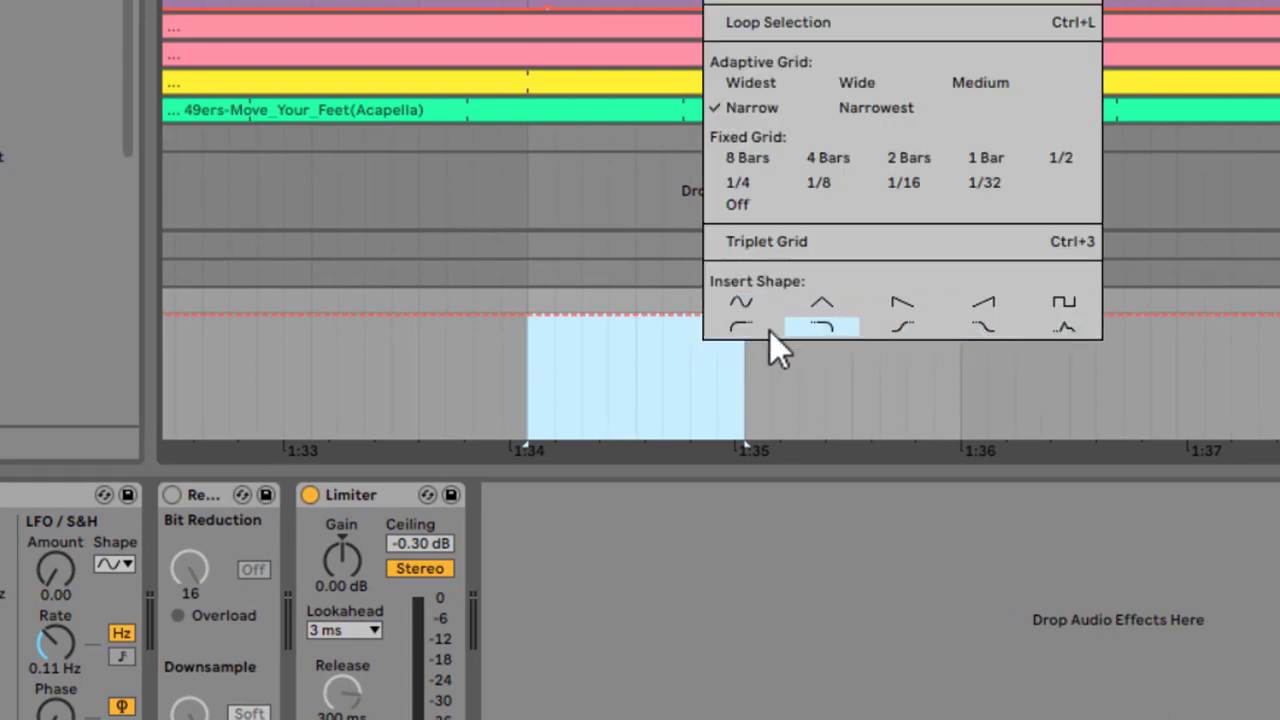
{"action": "left_click", "coordinate": [741, 304]}
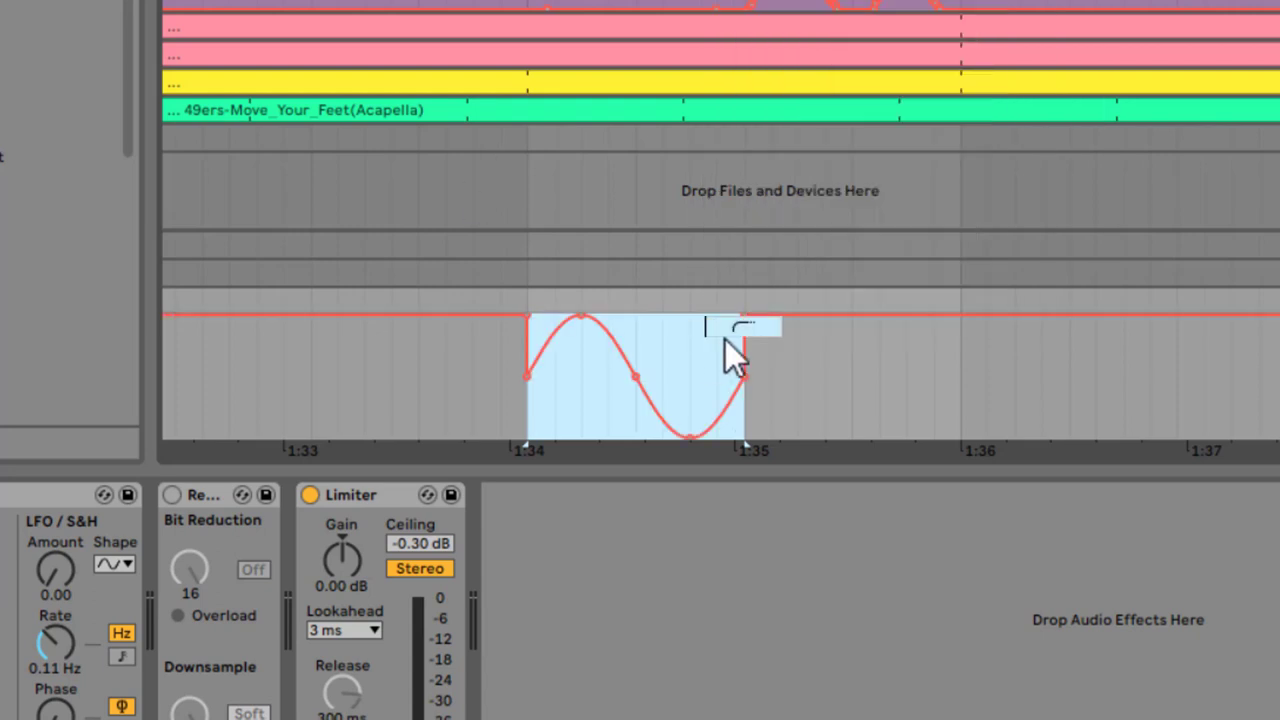
{"action": "right_click", "coordinate": [720, 345]}
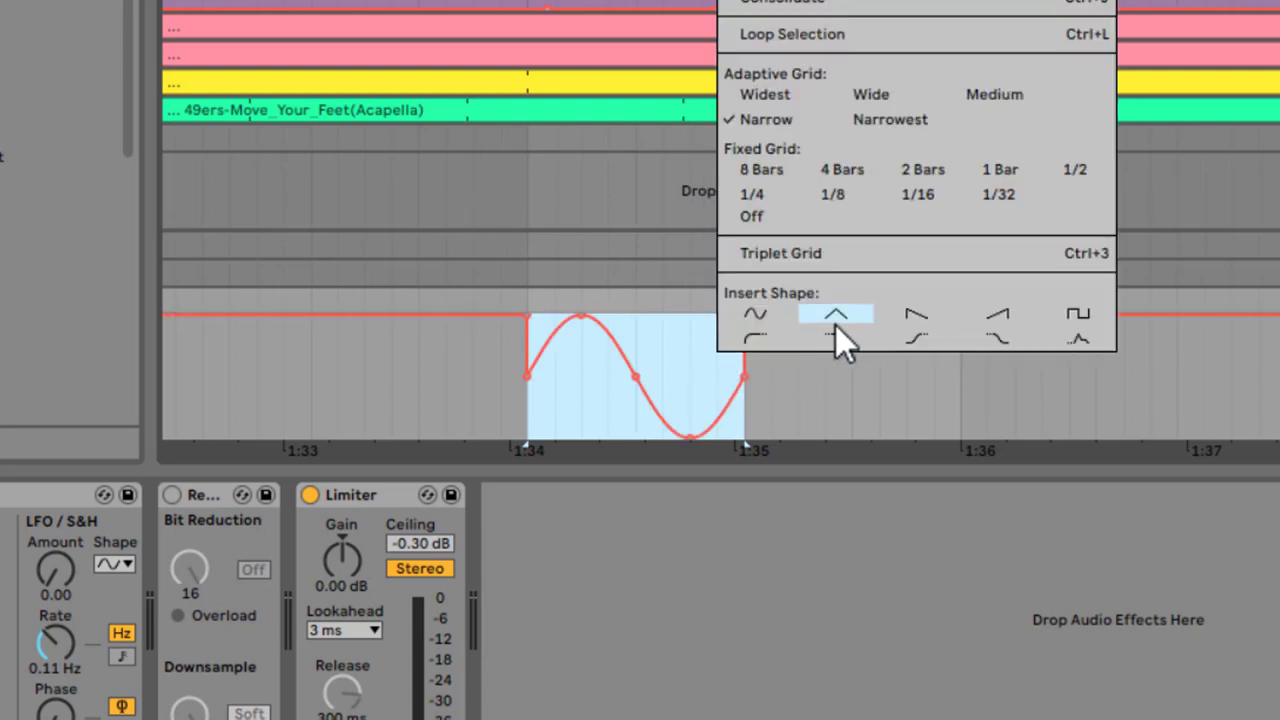
{"action": "left_click", "coordinate": [916, 314]}
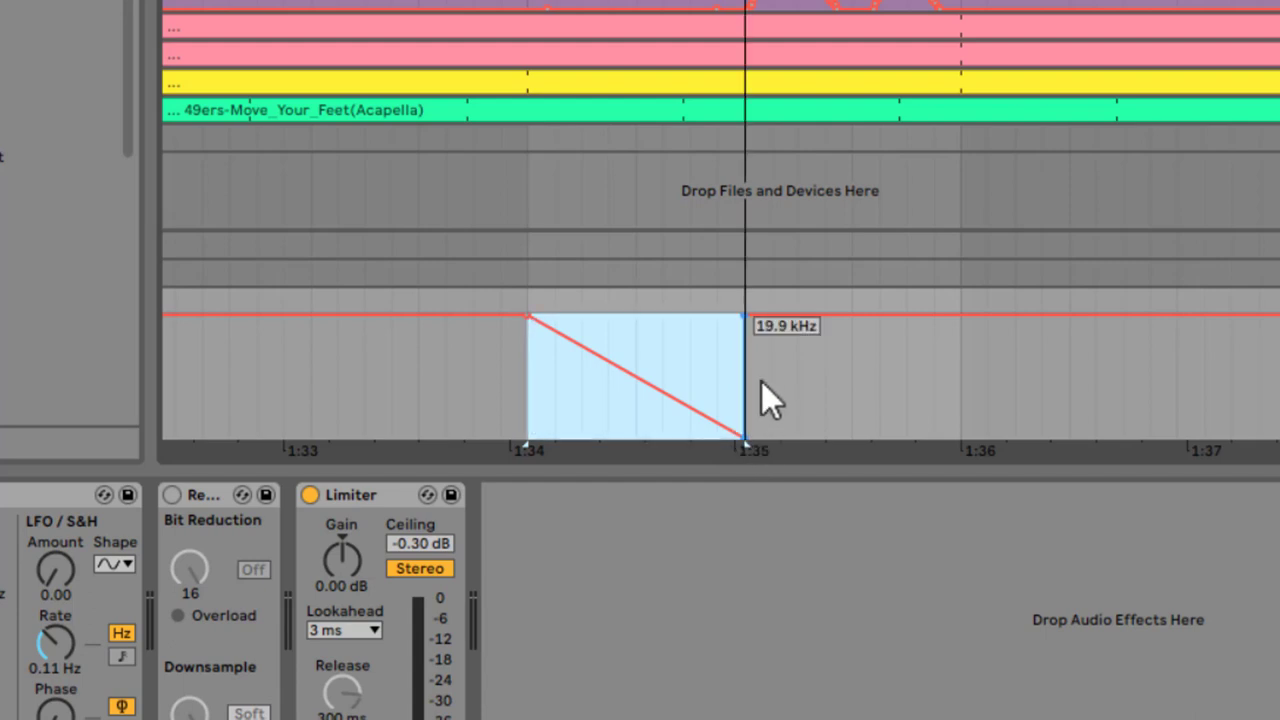
Step: Insert a rising ramp into 1:35–1:36 to form the V dip
{"action": "left_click_drag", "start_coordinate": [957, 378], "coordinate": [757, 381]}
{"action": "right_click", "coordinate": [795, 378]}
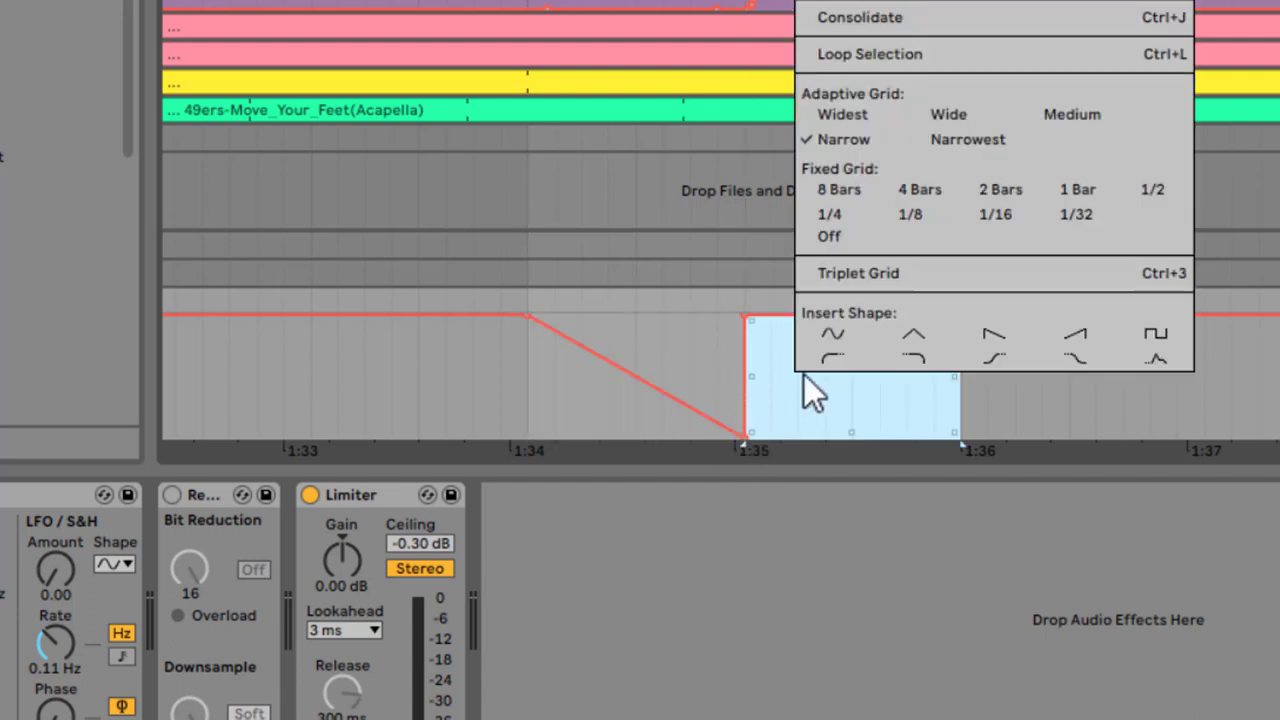
{"action": "left_click", "coordinate": [1080, 334]}
Step: Raise the dip's bottom to about 664 Hz and compress the V into 1:35–1:36
{"action": "left_click", "coordinate": [591, 419]}
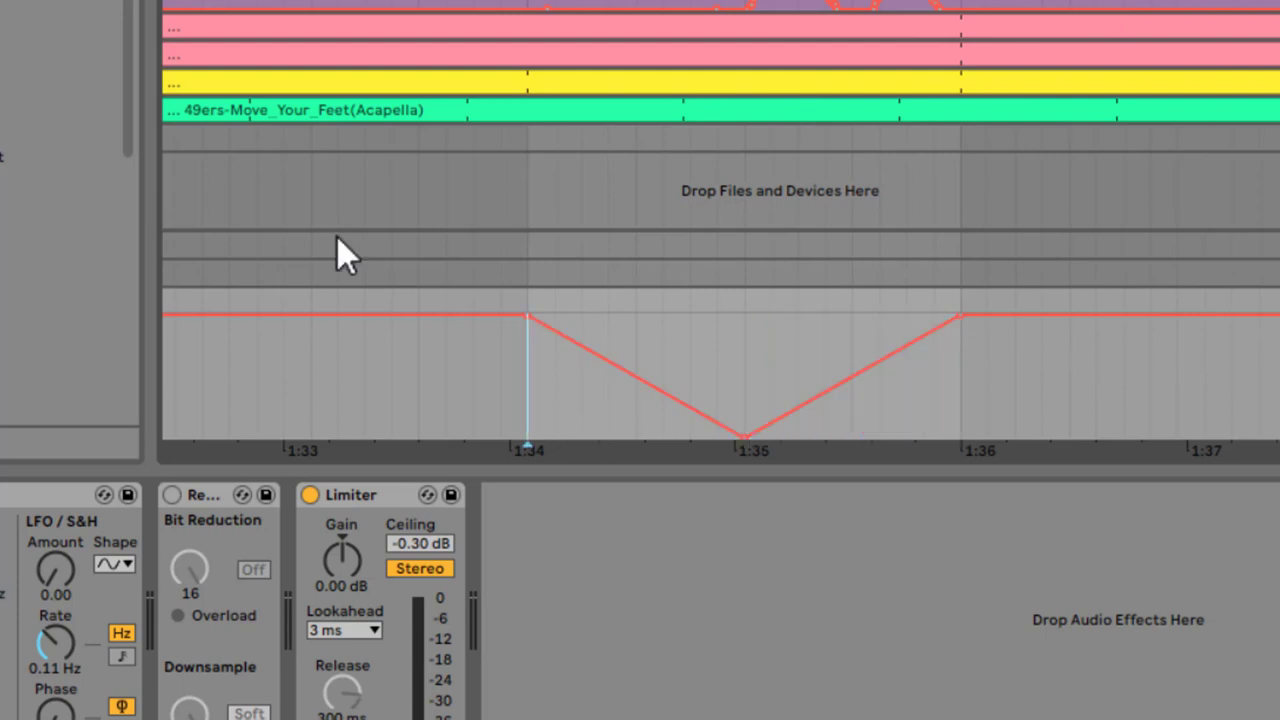
{"action": "key", "text": "space"}
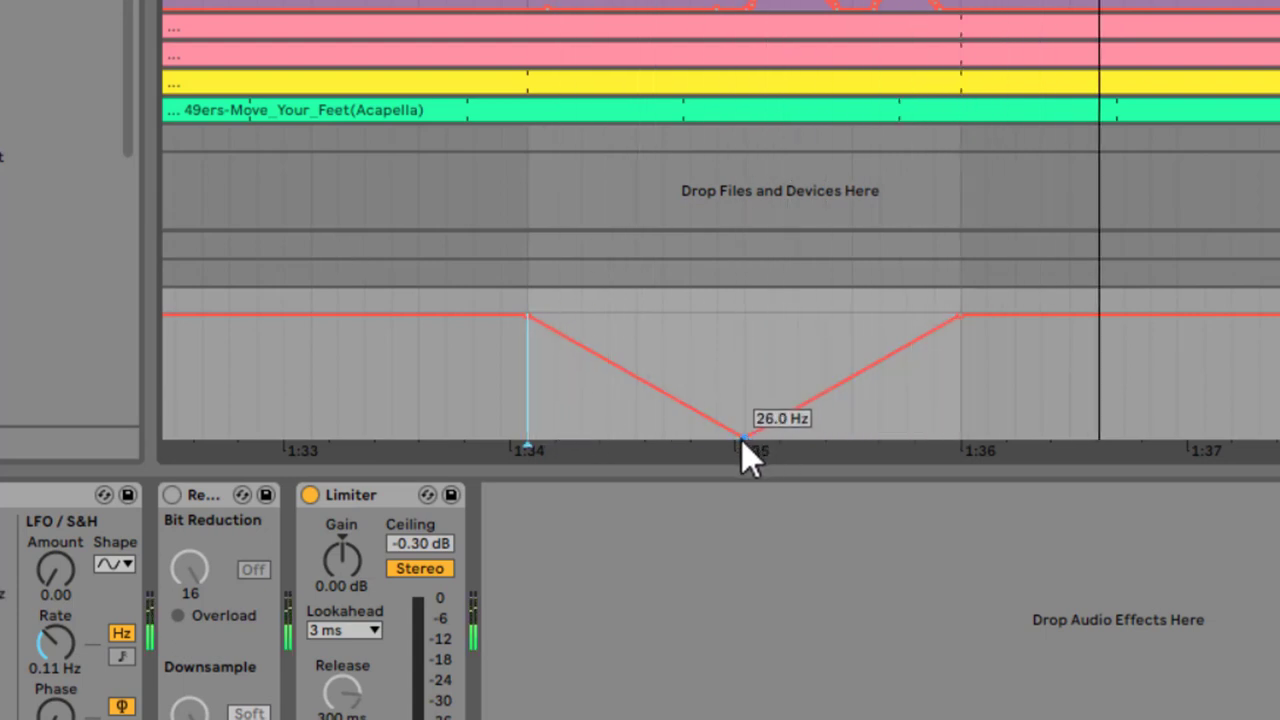
{"action": "left_click_drag", "start_coordinate": [741, 440], "coordinate": [739, 379]}
{"action": "left_click", "coordinate": [501, 405]}
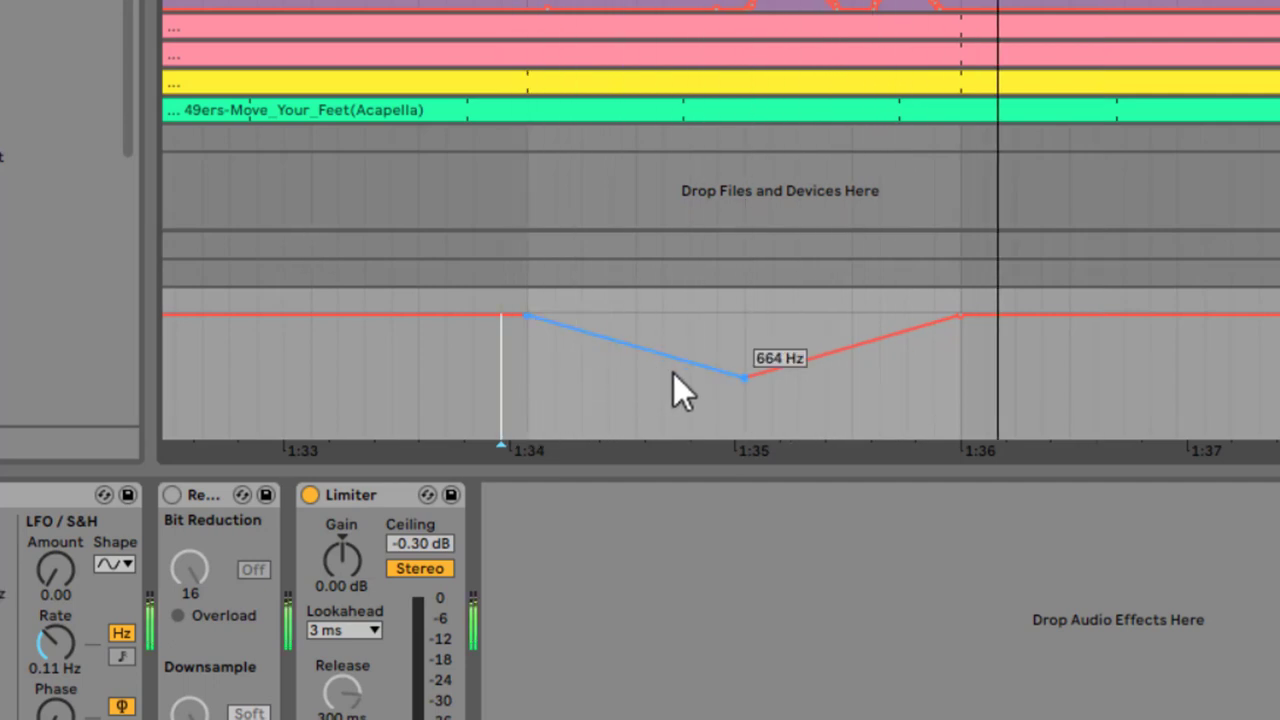
{"action": "left_click_drag", "start_coordinate": [532, 387], "coordinate": [961, 382]}
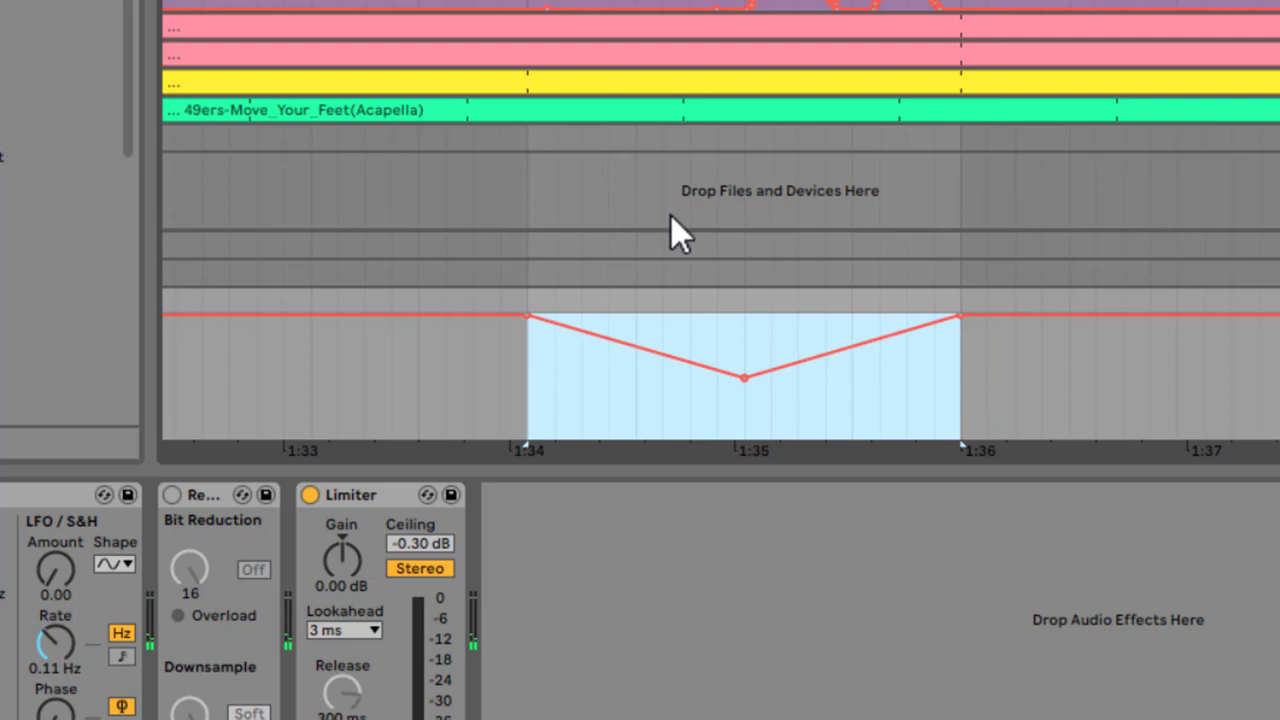
{"action": "left_click_drag", "start_coordinate": [534, 371], "coordinate": [747, 360]}
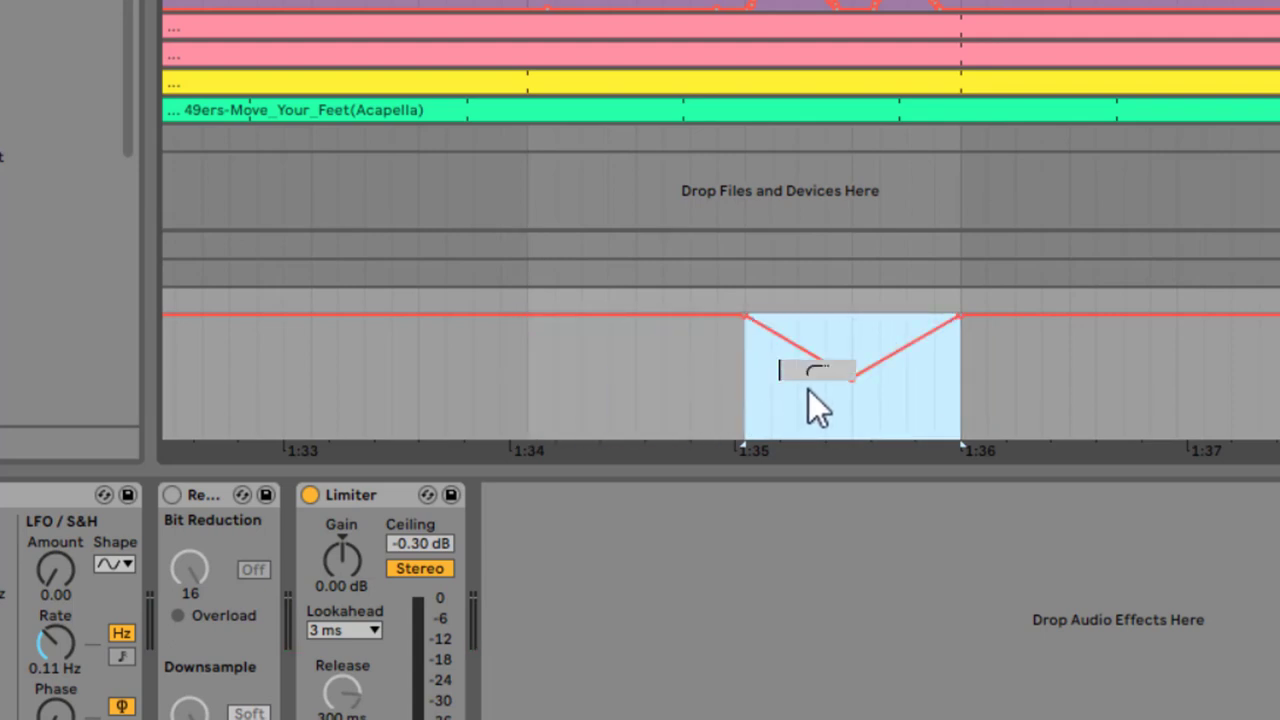
Step: Copy the compressed V dip and paste it at 1:34
{"action": "key", "text": "ctrl+c"}
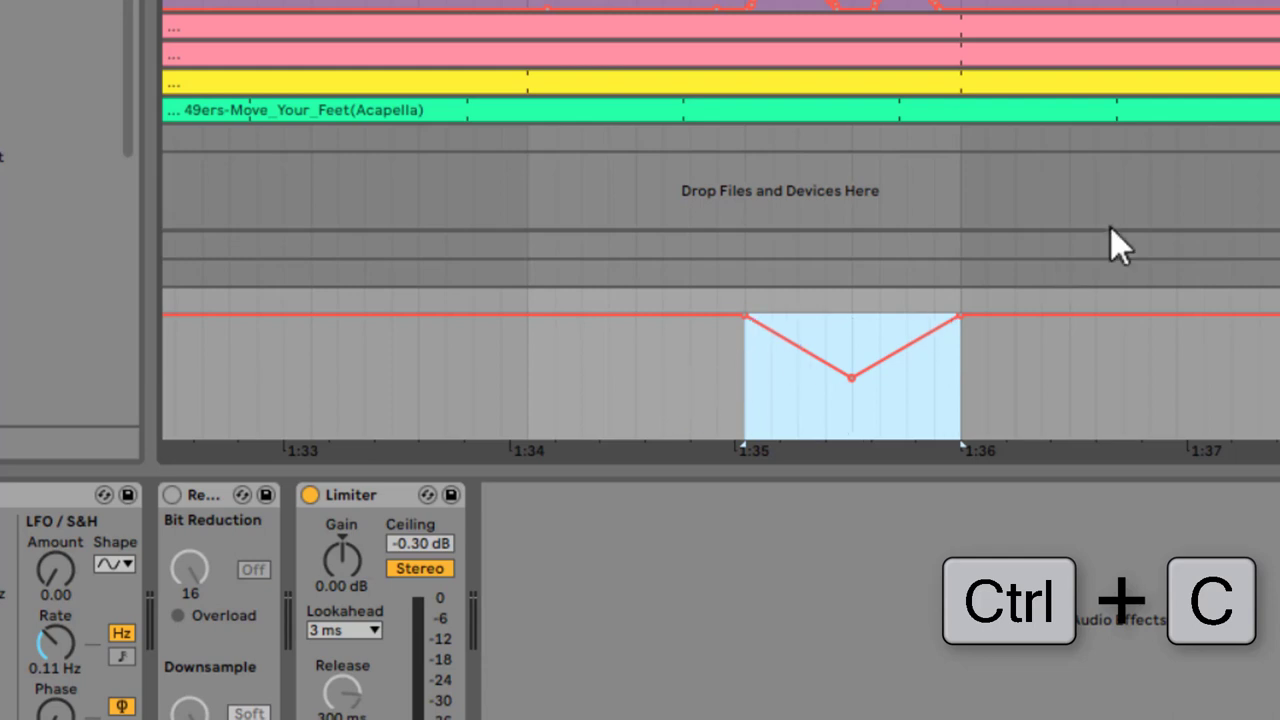
{"action": "left_click", "coordinate": [537, 371]}
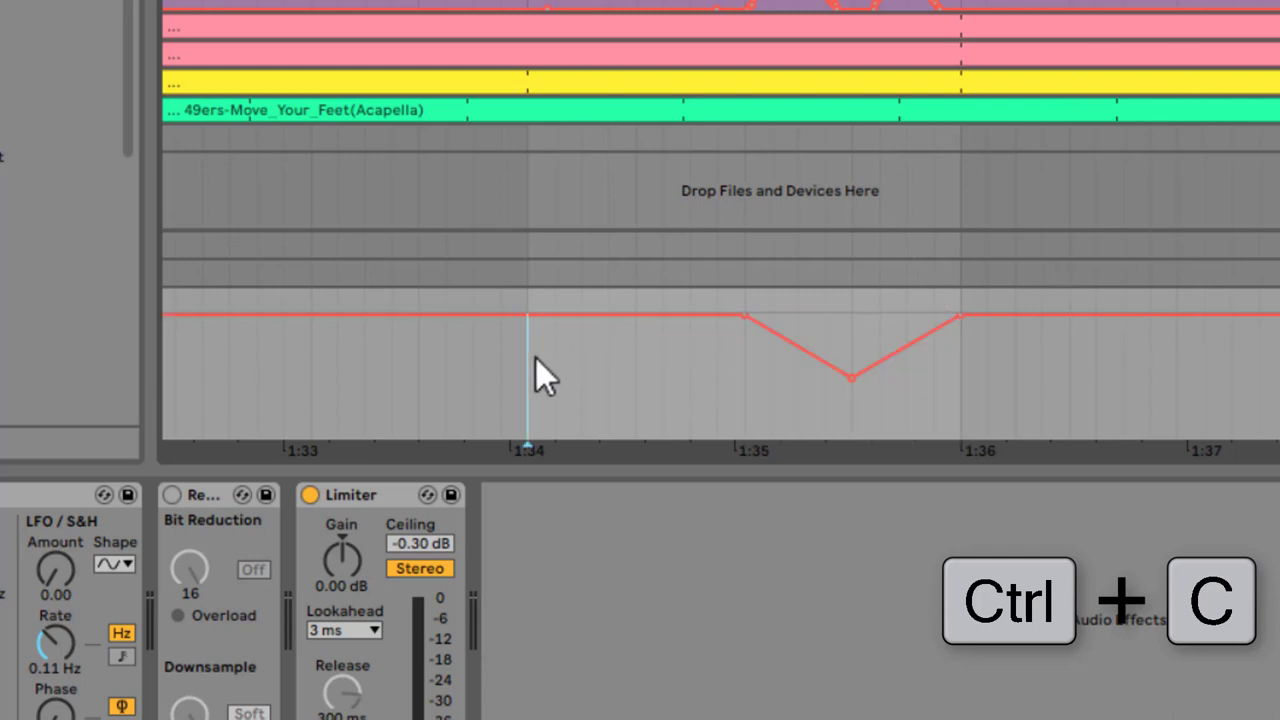
{"action": "key", "text": "ctrl+v"}
{"action": "key", "text": "space"}
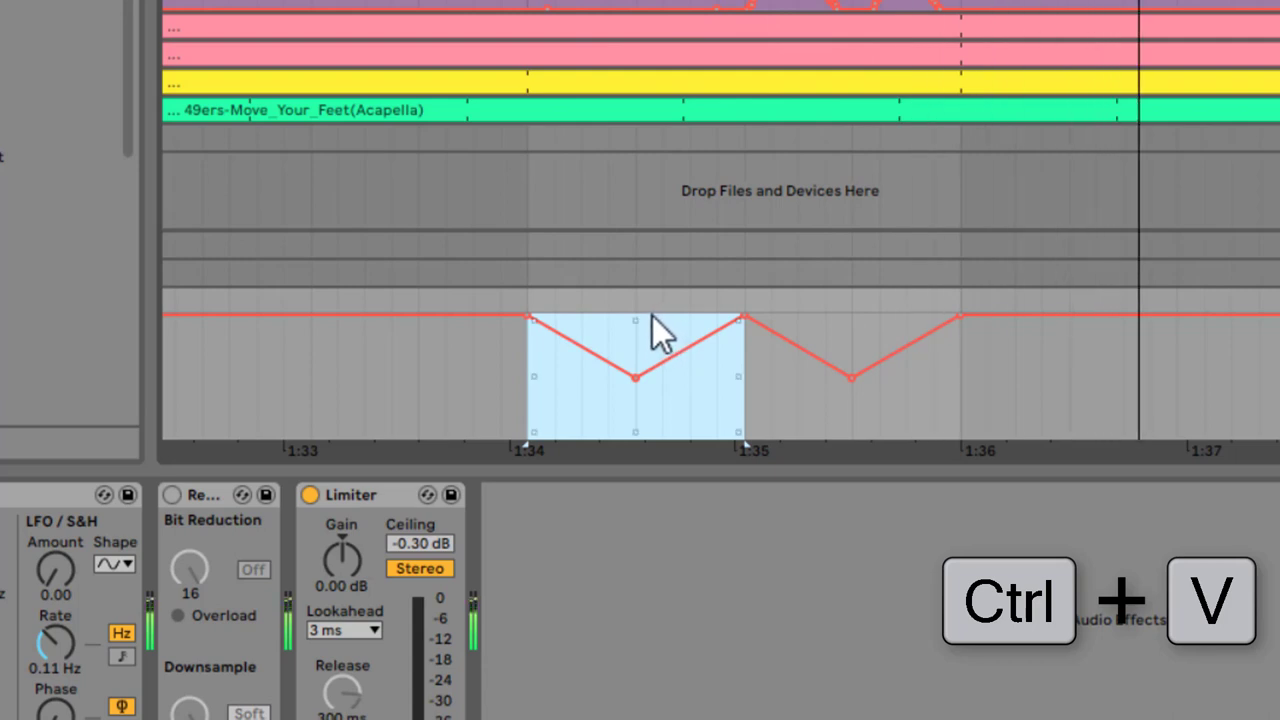
Step: Bend the pasted section into a curved drop to 26 Hz, then select 1:34–1:36
{"action": "mouse_move", "coordinate": [647, 372]}
{"action": "left_mouse_down"}
{"action": "mouse_move", "coordinate": [710, 392]}
{"action": "mouse_move", "coordinate": [700, 388]}
{"action": "left_mouse_up"}
{"action": "key", "text": "space"}
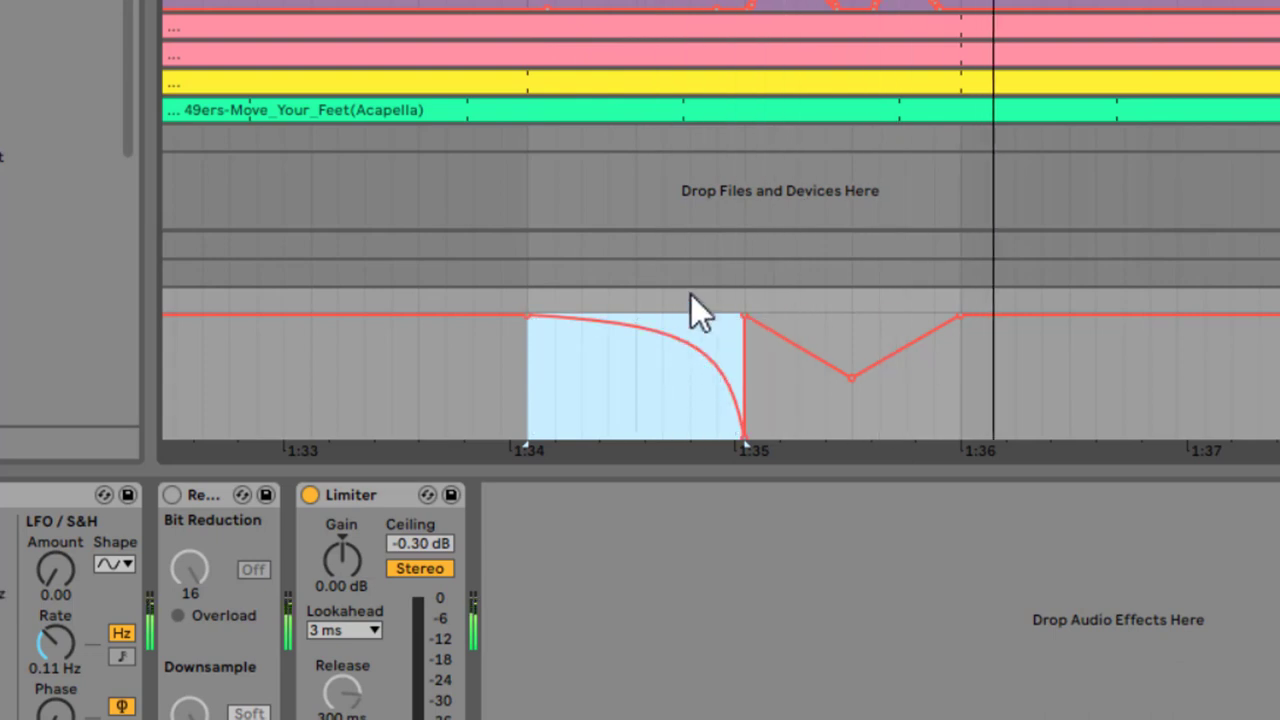
{"action": "left_click_drag", "start_coordinate": [530, 330], "coordinate": [745, 381]}
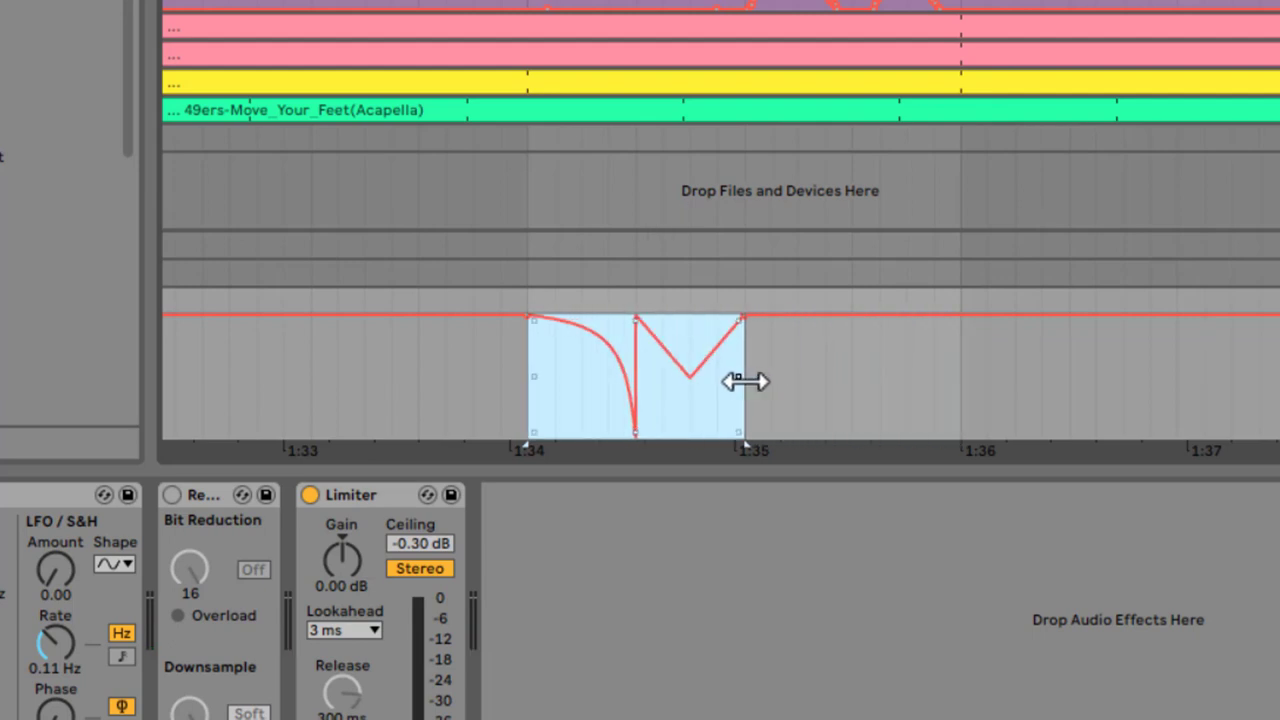
Step: Duplicate the curved-drop-and-dip block with Ctrl+D and play the repeats from 1:36
{"action": "key", "text": "ctrl+d"}
{"action": "key", "text": "ctrl+d"}
{"action": "key", "text": "ctrl+d"}
{"action": "key", "text": "ctrl+d"}
{"action": "key", "text": "ctrl+d"}
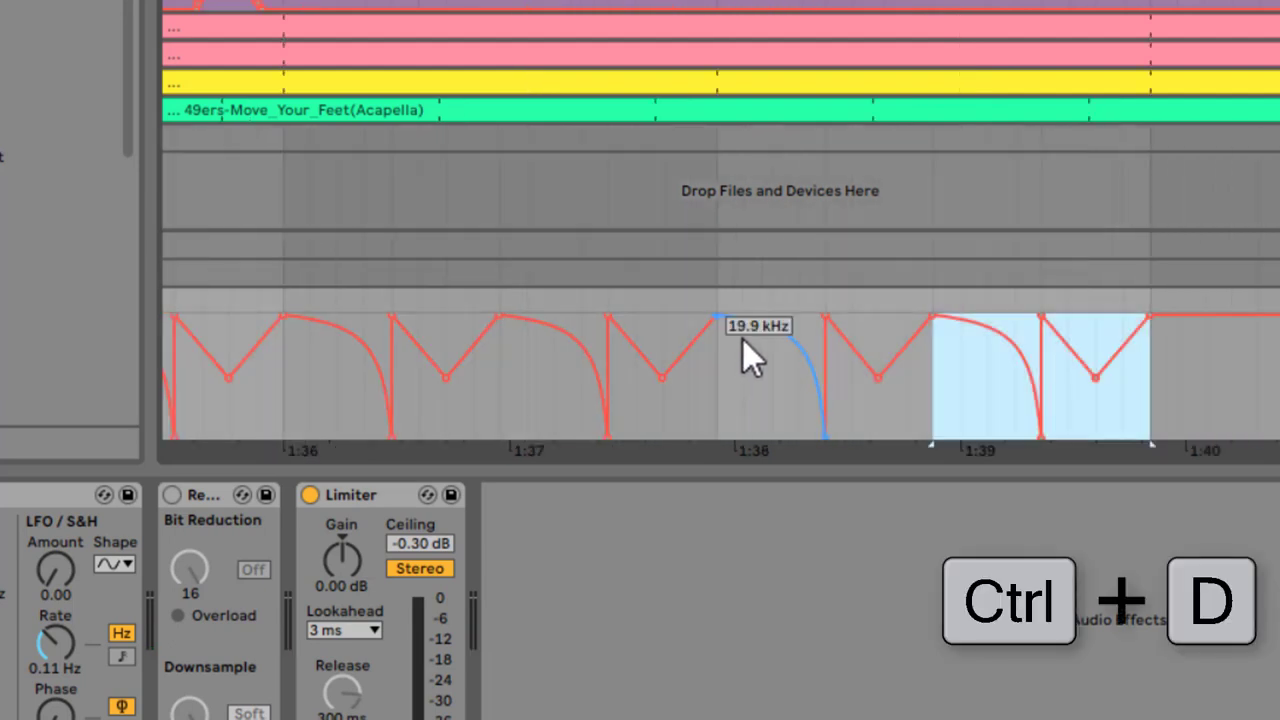
{"action": "key", "text": "ctrl+d"}
{"action": "key", "text": "minus"}
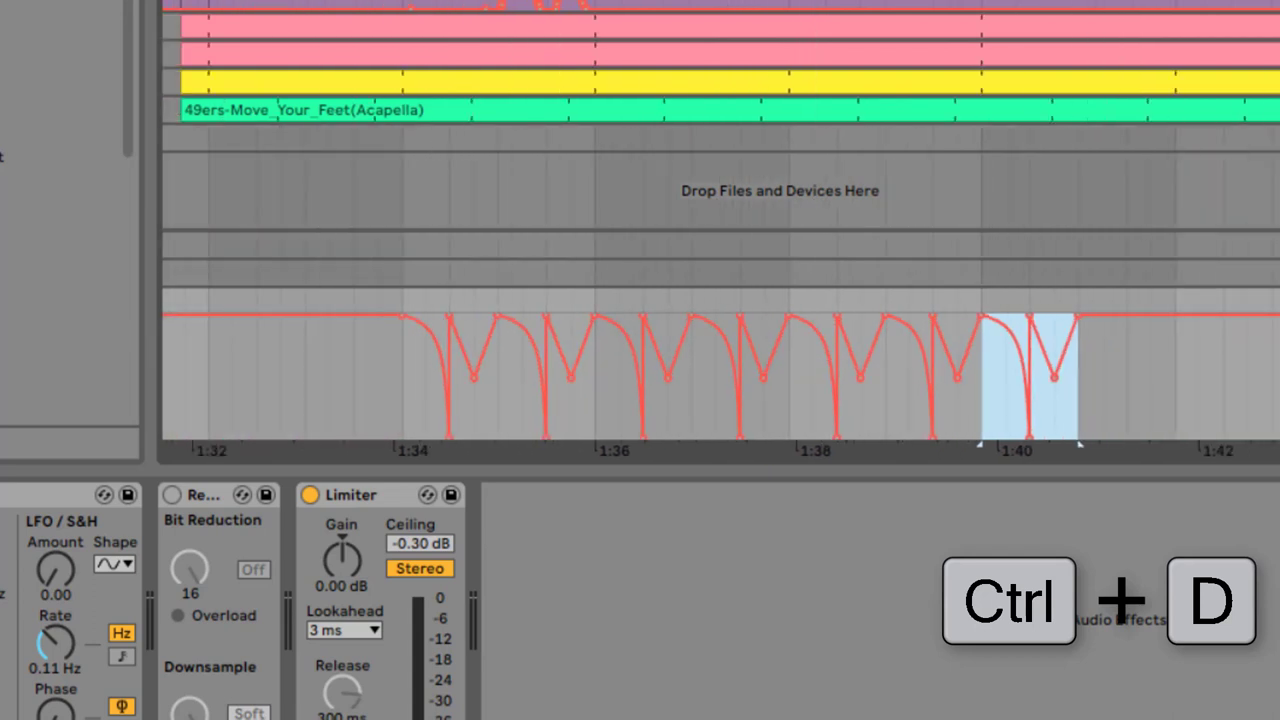
{"action": "left_click", "coordinate": [596, 192]}
{"action": "key", "text": "space"}
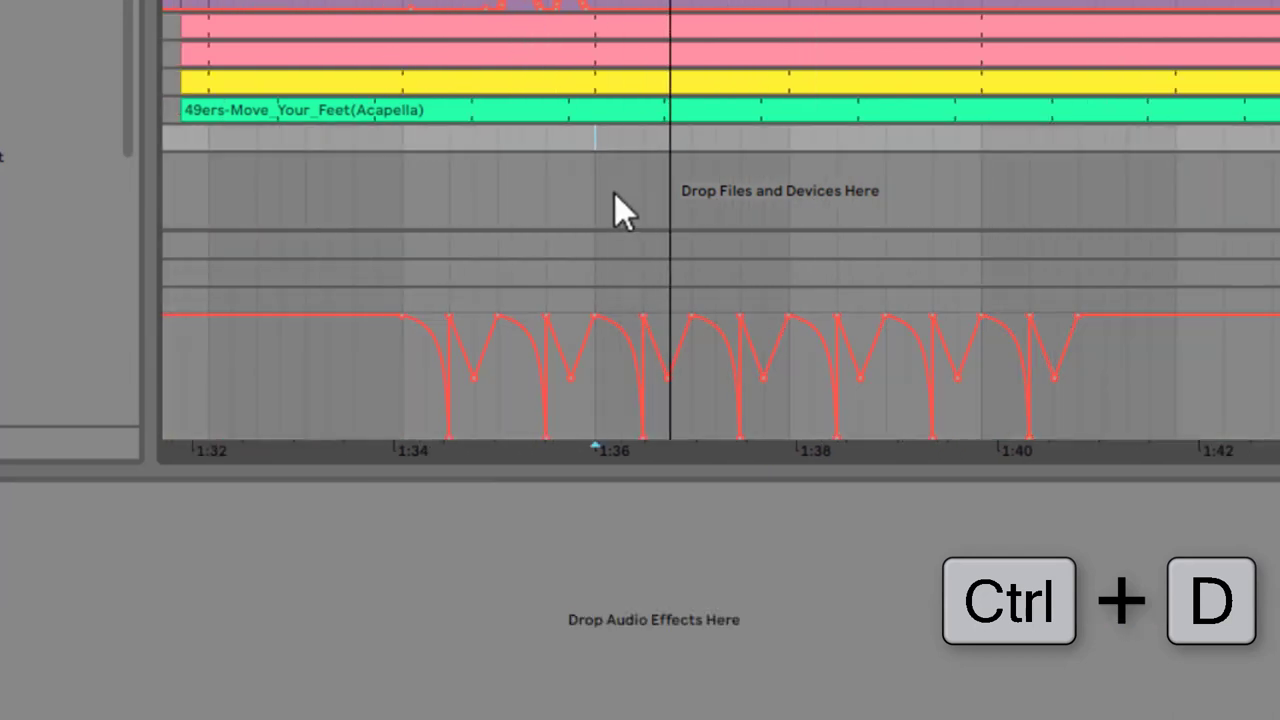